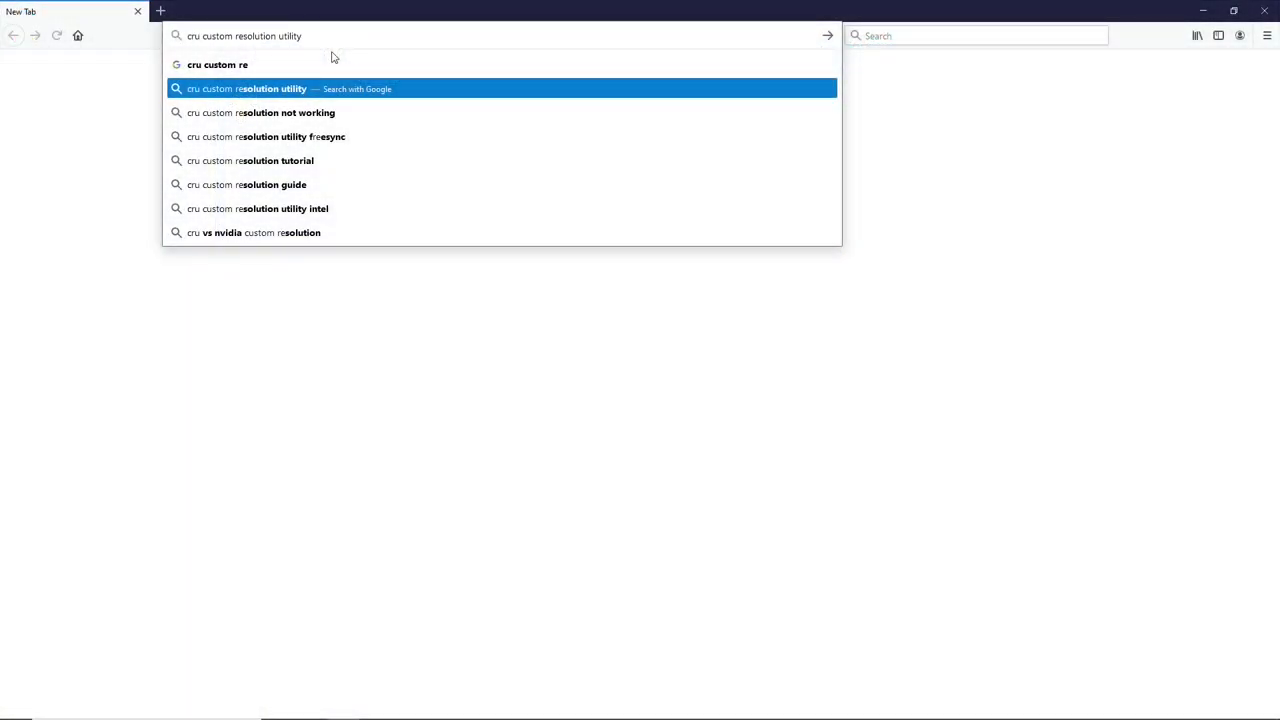
Search the web for "cru custom resolution utility" and download cru-1.4.2.zip from the Monitor Tests forum thread
{"action": "key", "text": "Return"}
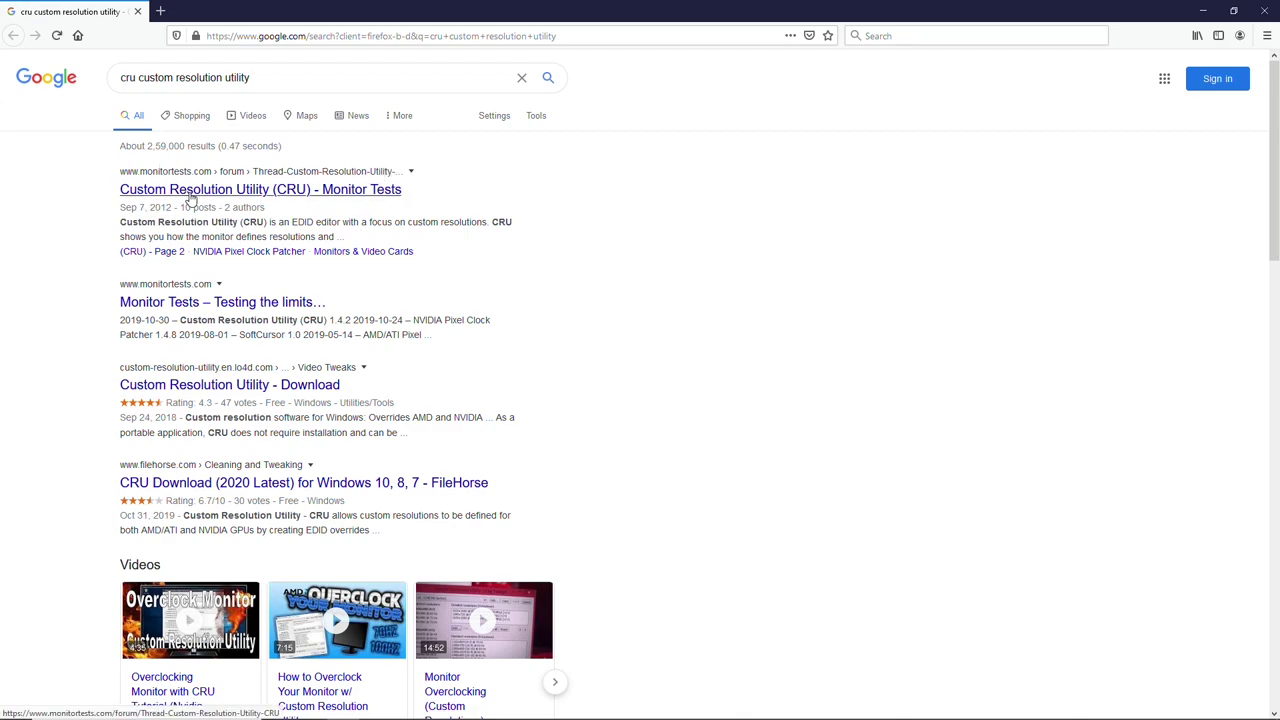
{"action": "left_click", "coordinate": [220, 191]}
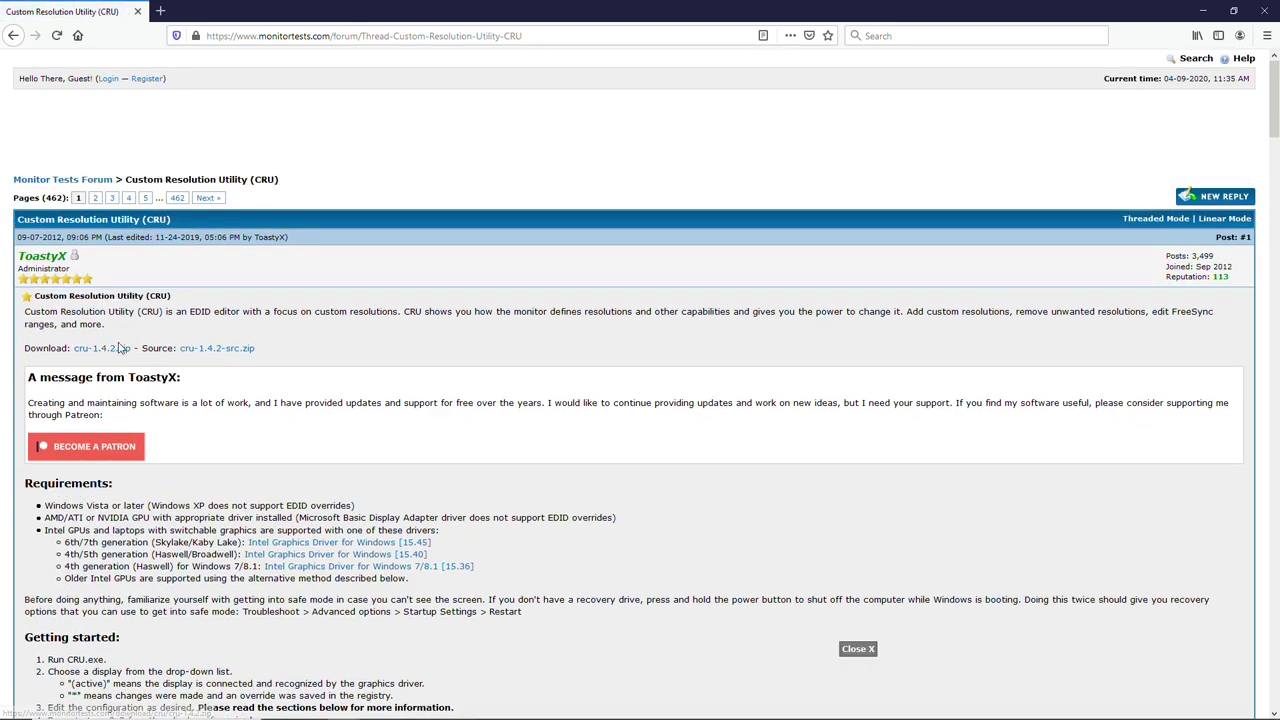
{"action": "left_click", "coordinate": [114, 350]}
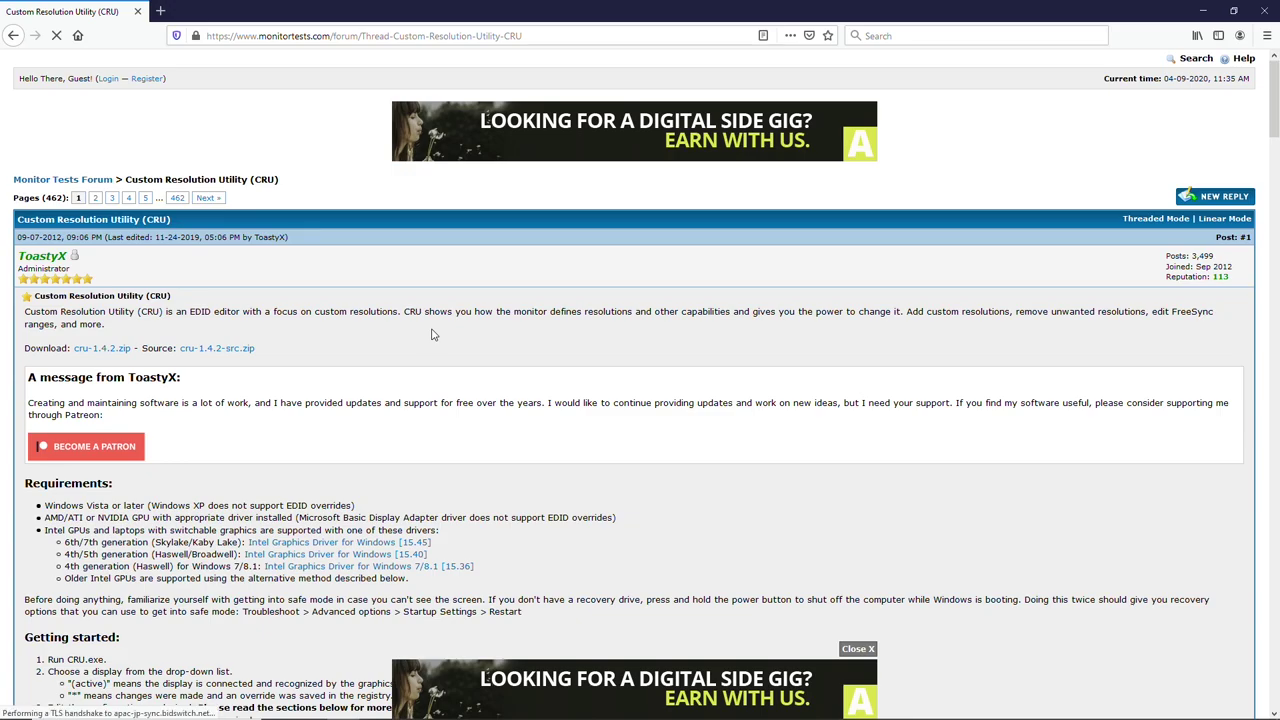
Extract the cru-1.4.2 archive on the desktop into its own folder and check the extracted files
{"action": "left_click", "coordinate": [1203, 11]}
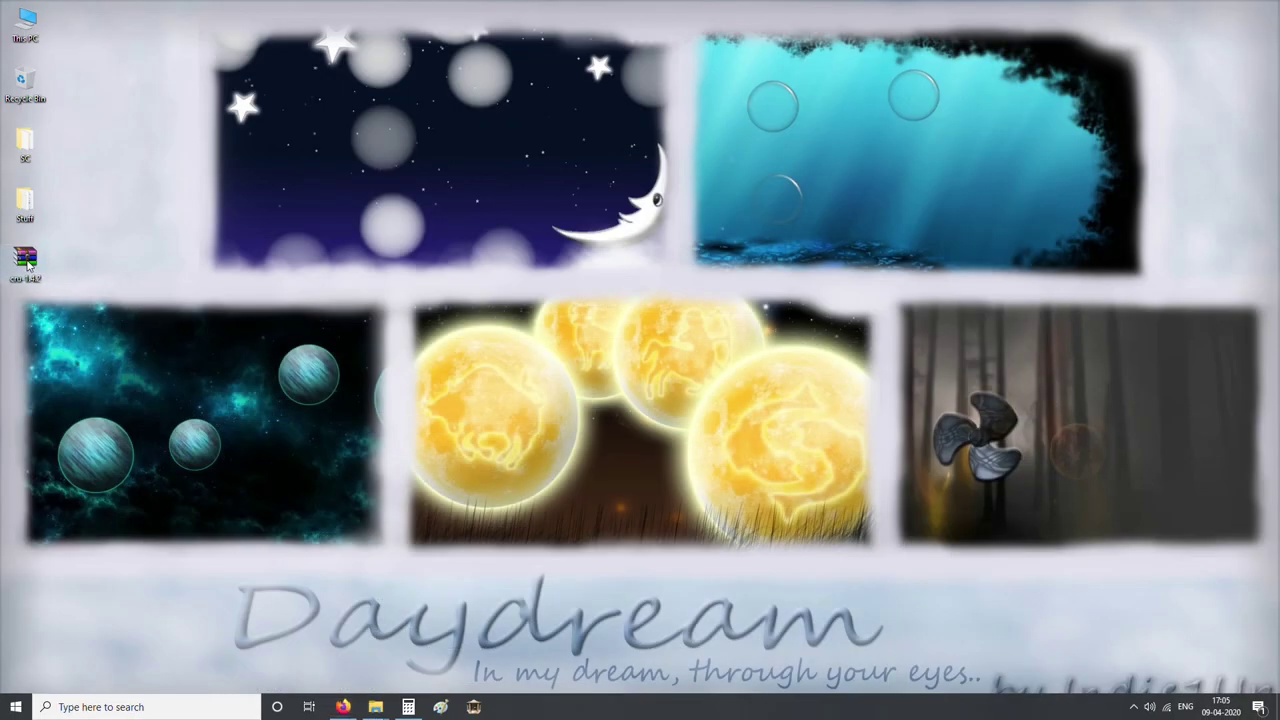
{"action": "double_click", "coordinate": [15, 260]}
{"action": "right_click", "coordinate": [18, 259]}
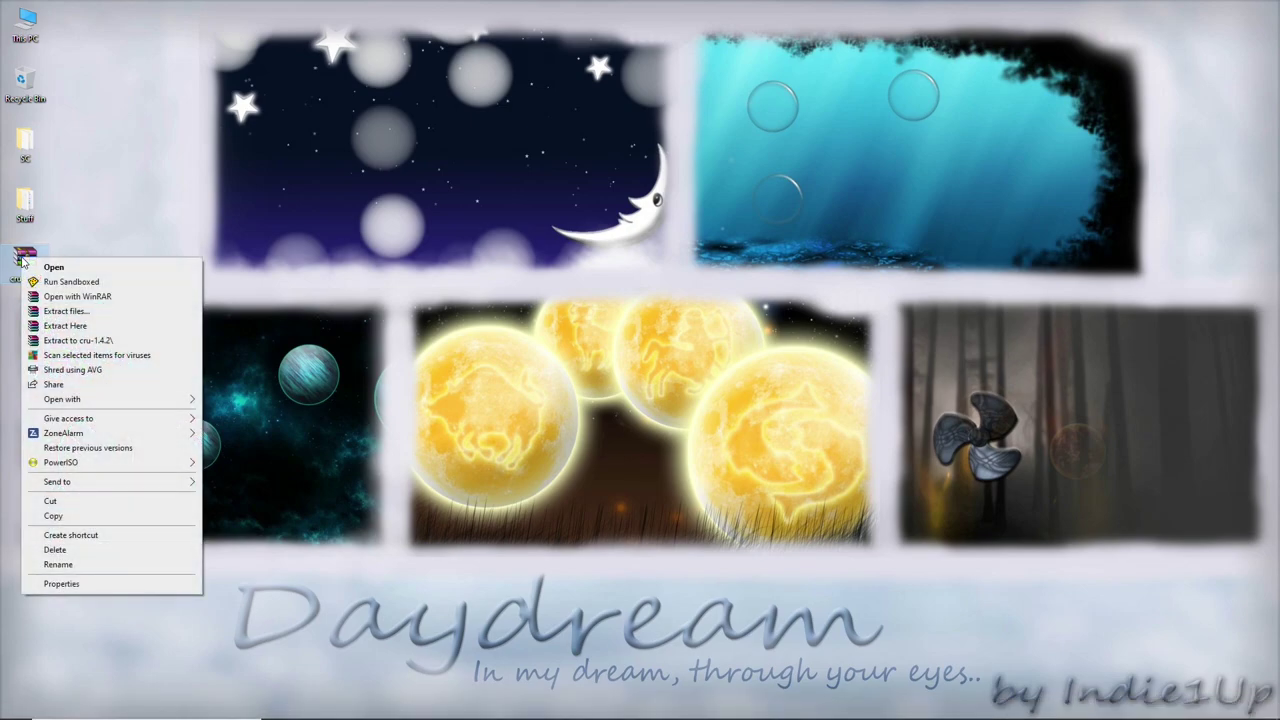
{"action": "left_click", "coordinate": [72, 341]}
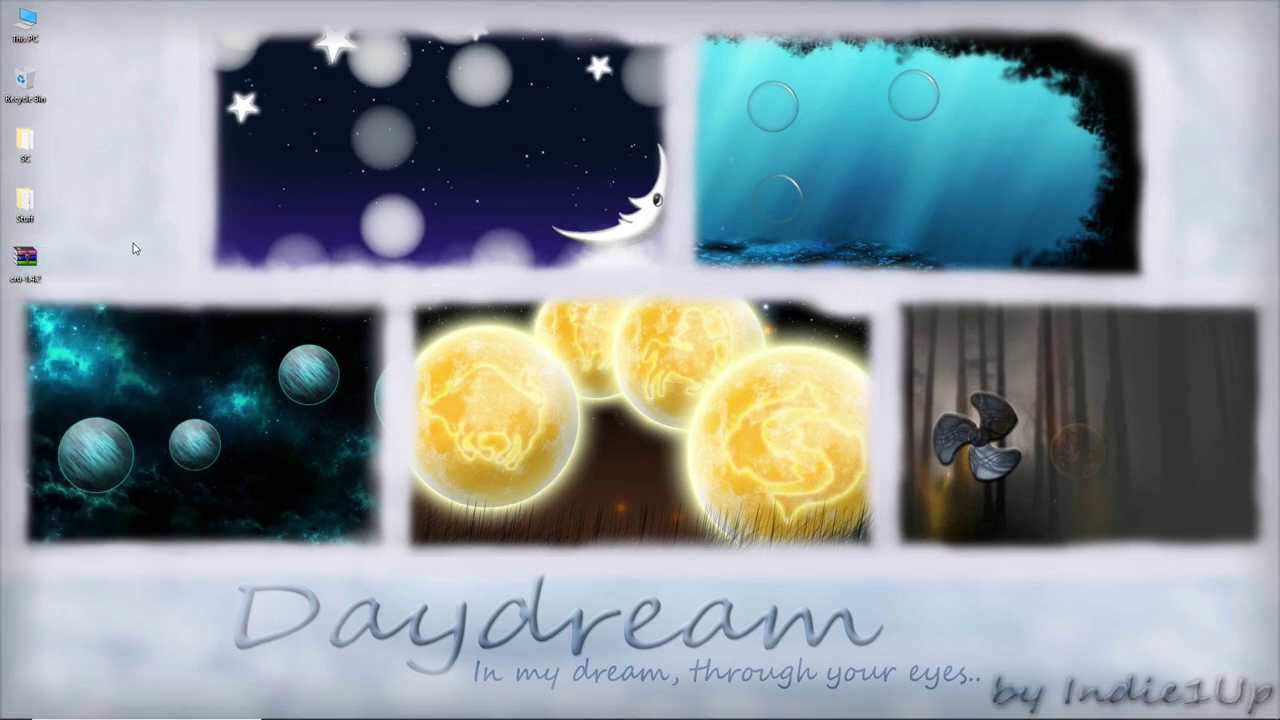
{"action": "right_click", "coordinate": [107, 294]}
{"action": "left_click", "coordinate": [68, 314]}
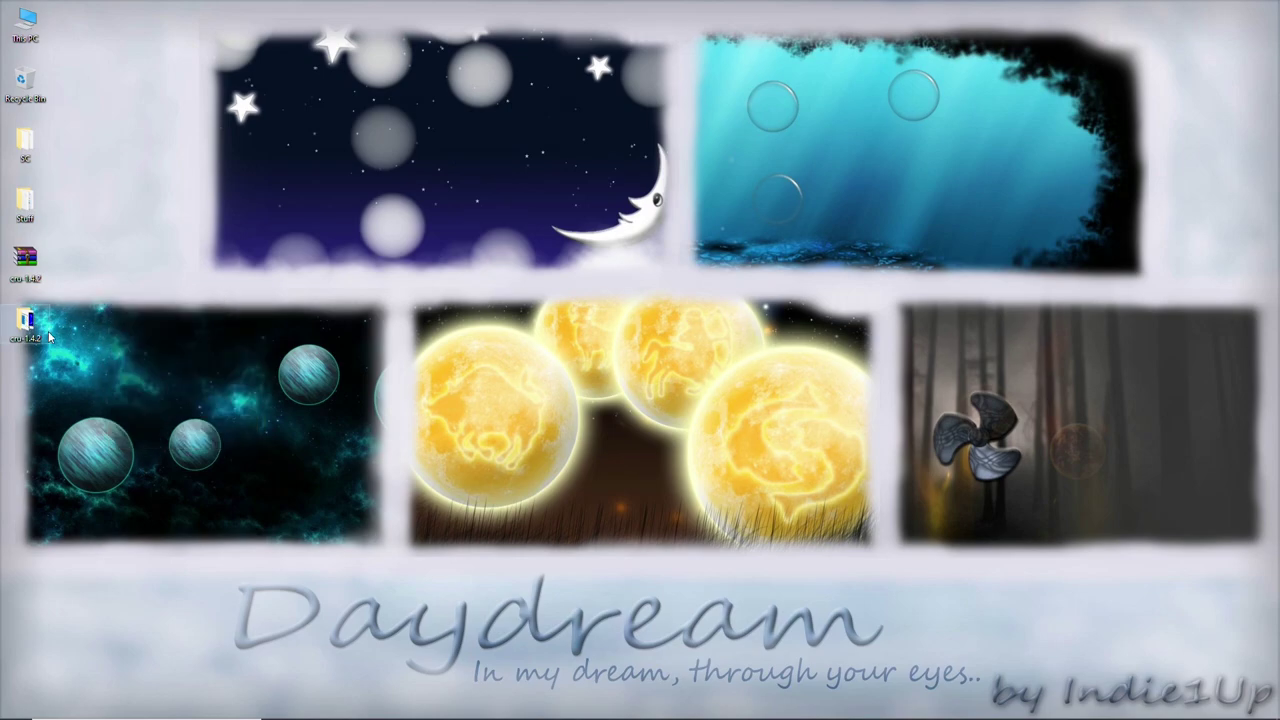
{"action": "double_click", "coordinate": [25, 320]}
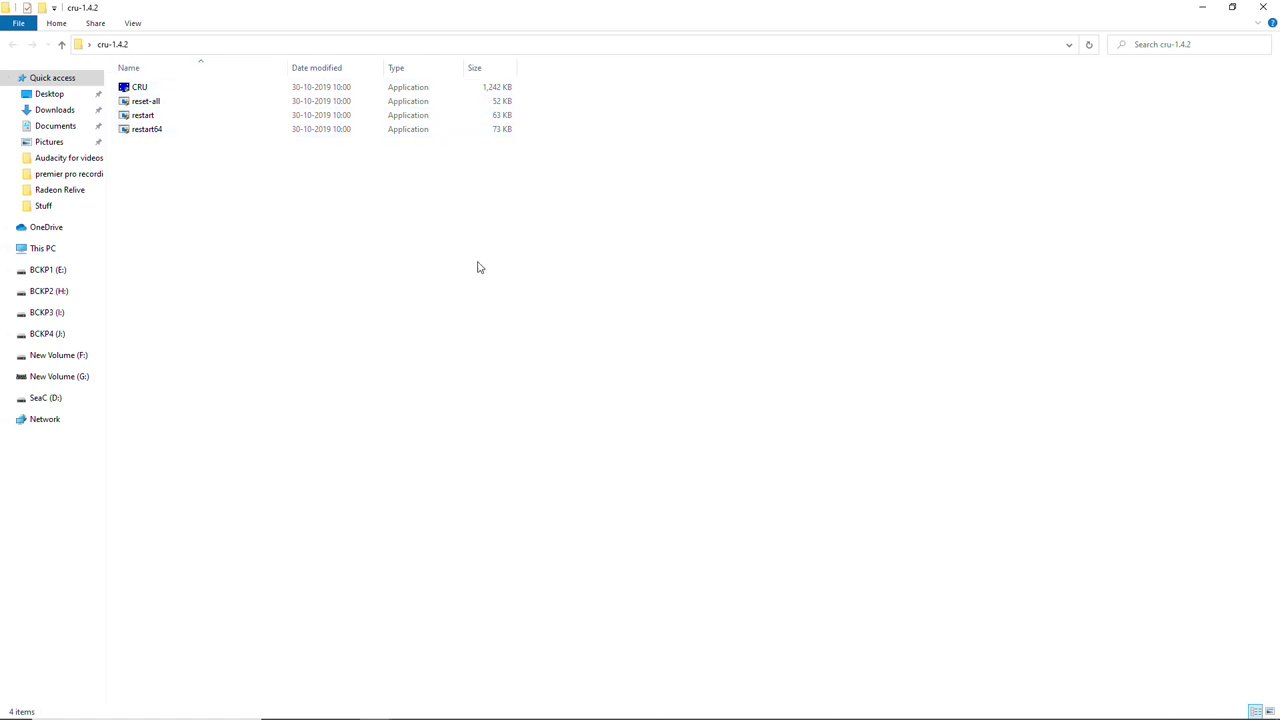
{"action": "left_click", "coordinate": [1266, 6]}
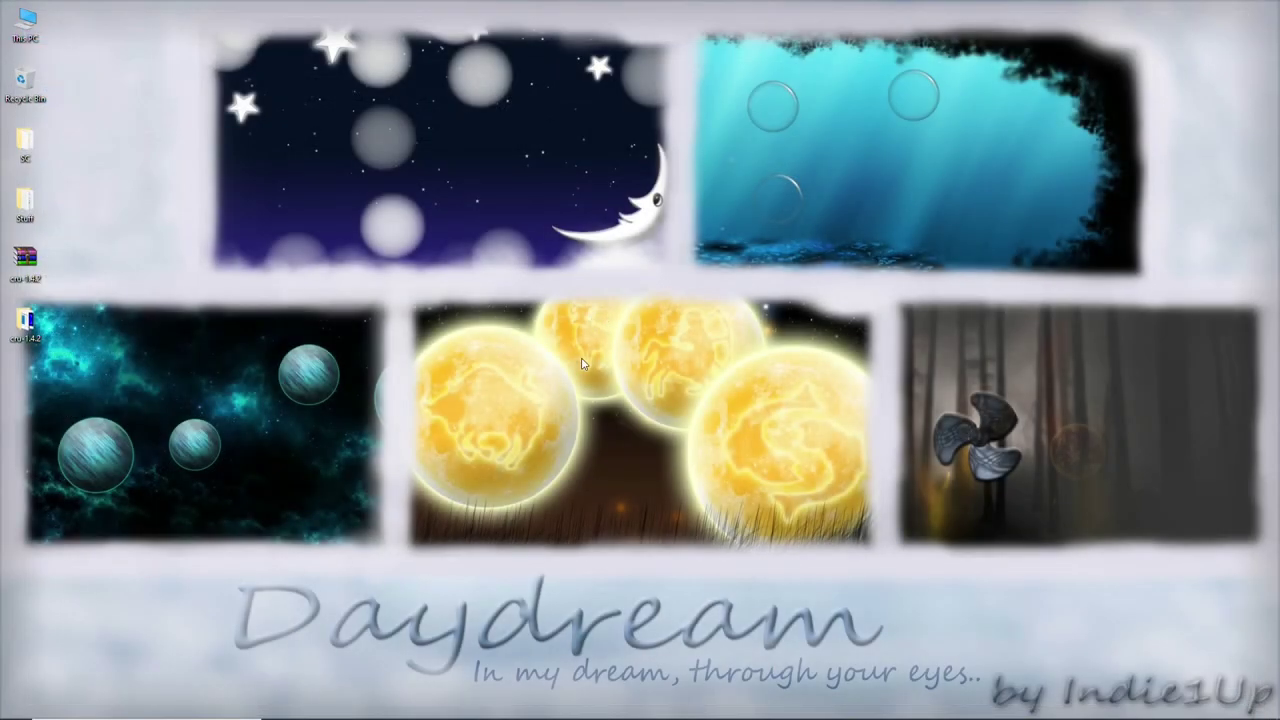
Return to Firefox and search the web for "nvidia pendulum demo 1.0"
{"action": "left_click", "coordinate": [375, 706]}
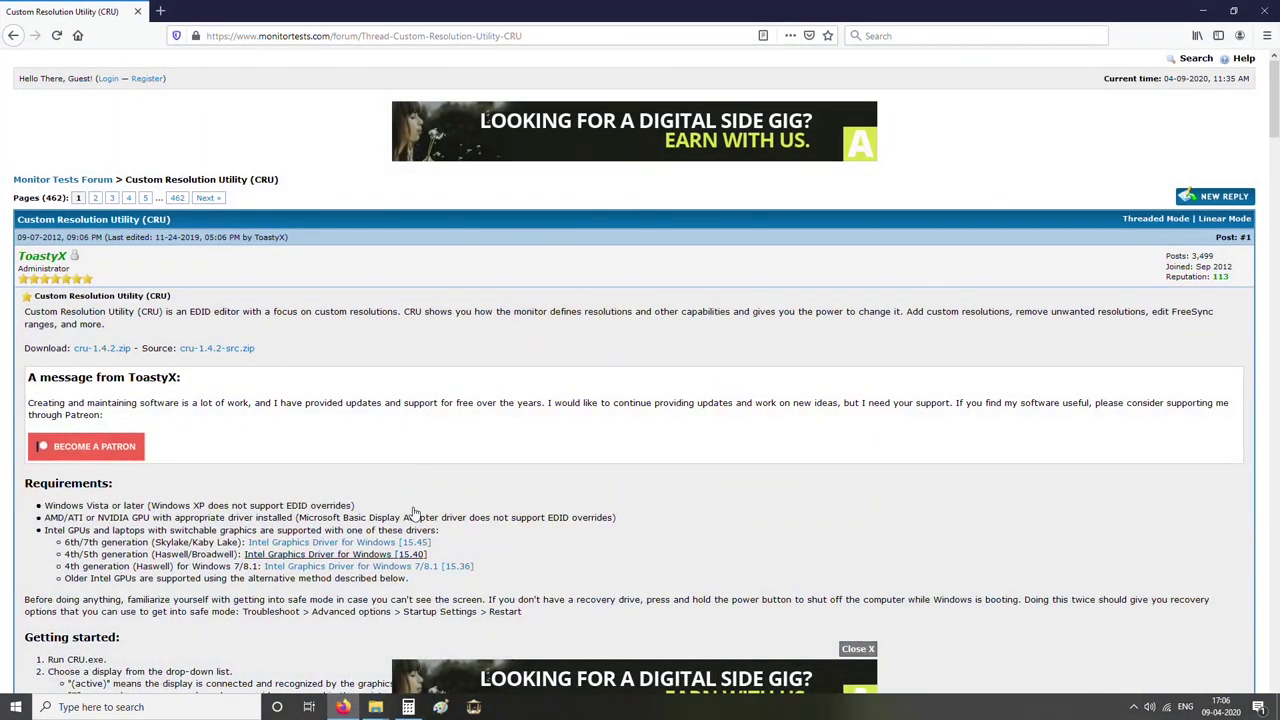
{"action": "left_click", "coordinate": [289, 36]}
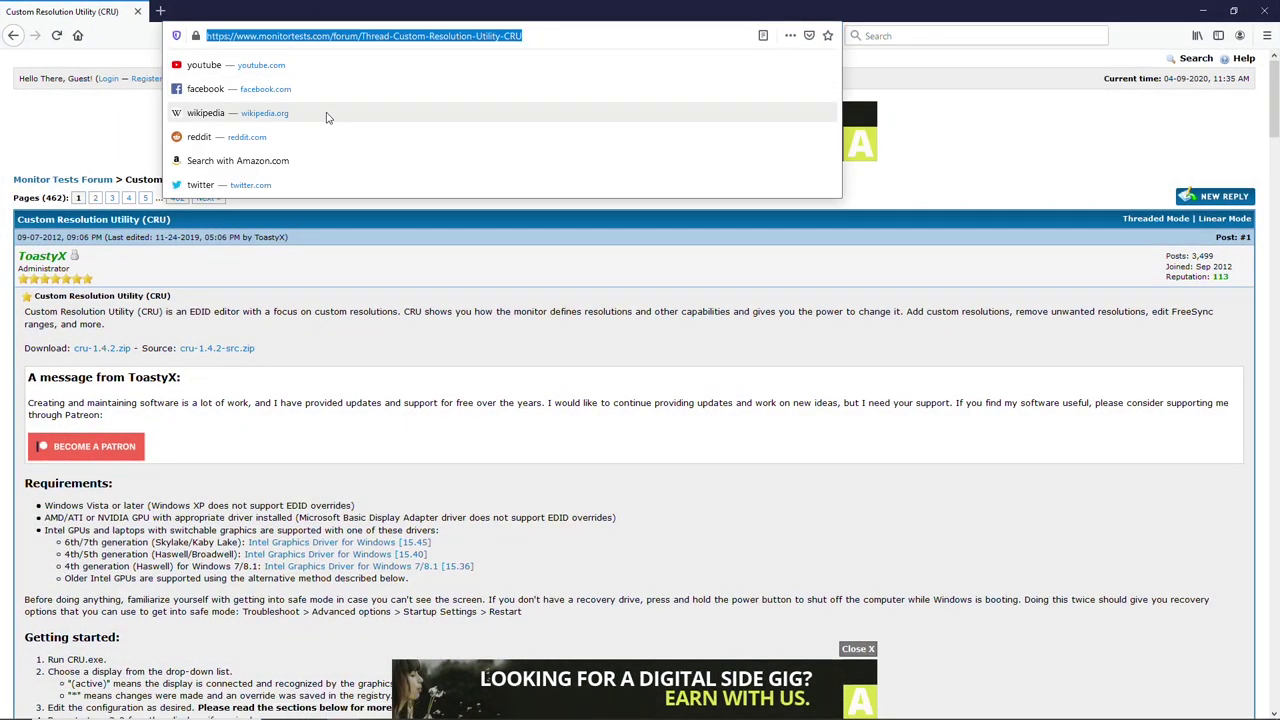
{"action": "type", "text": "nvidia"}
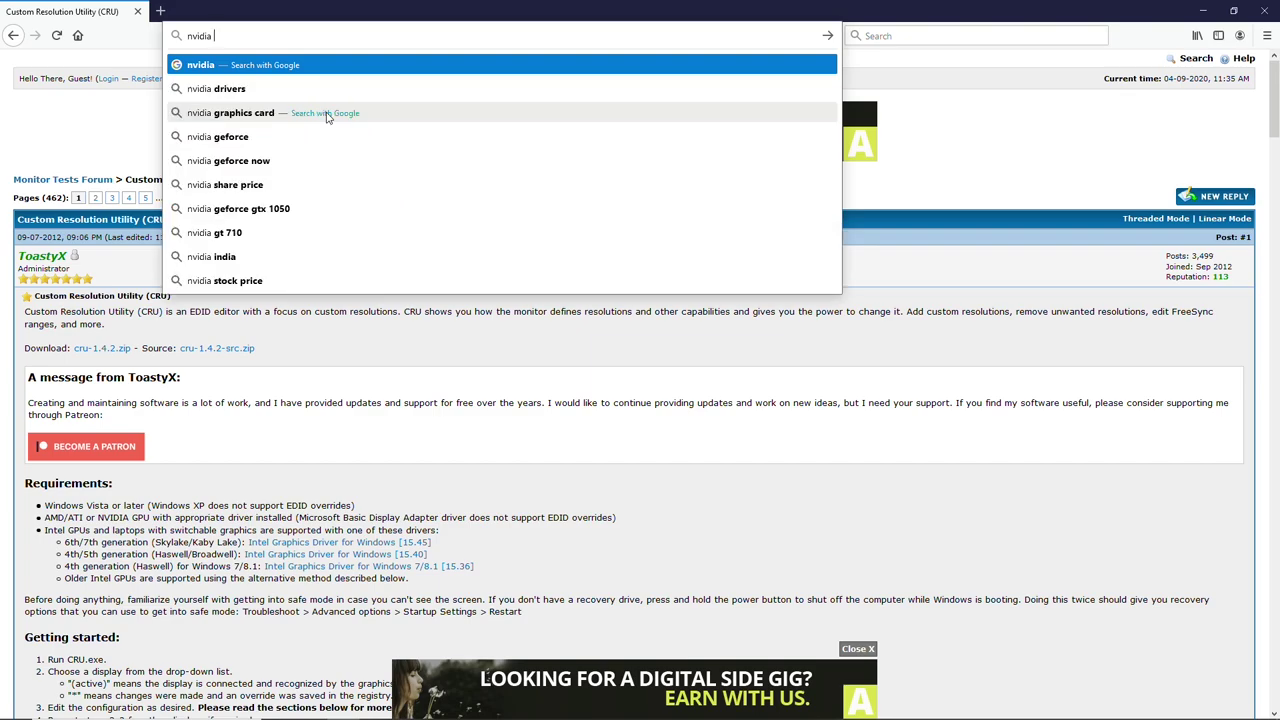
{"action": "type", "text": " pen"}
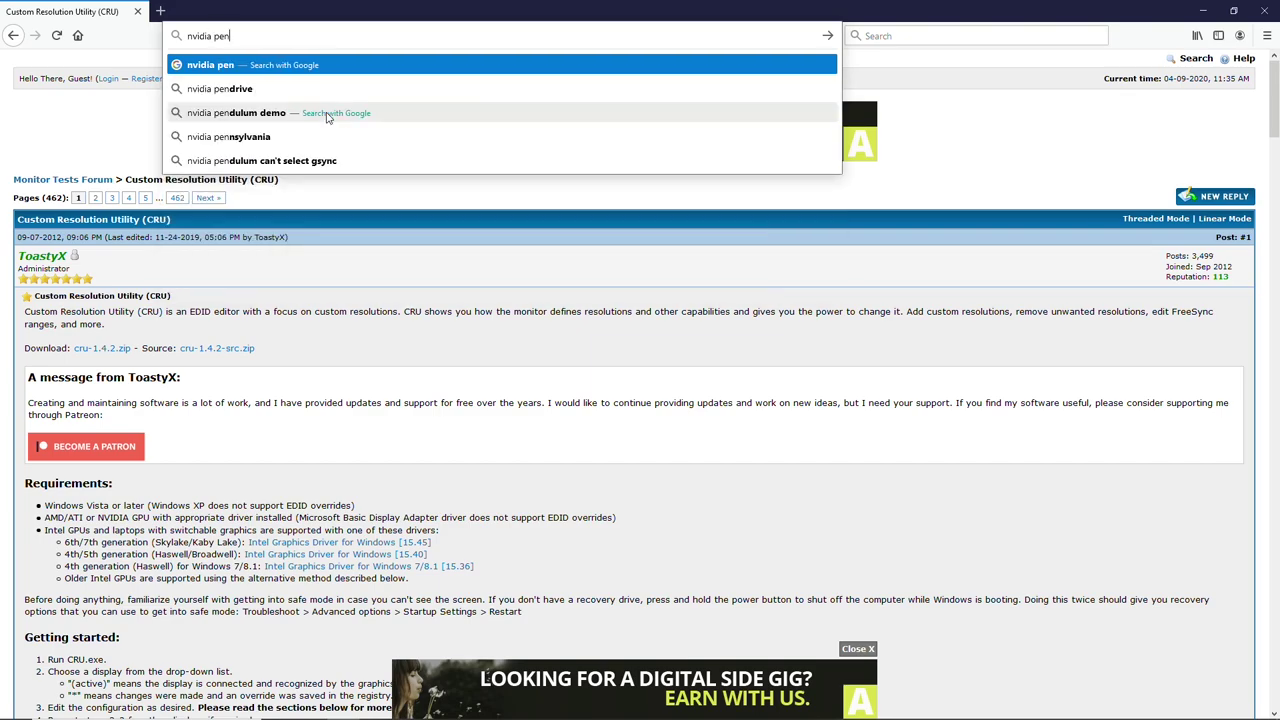
{"action": "left_click", "coordinate": [245, 116]}
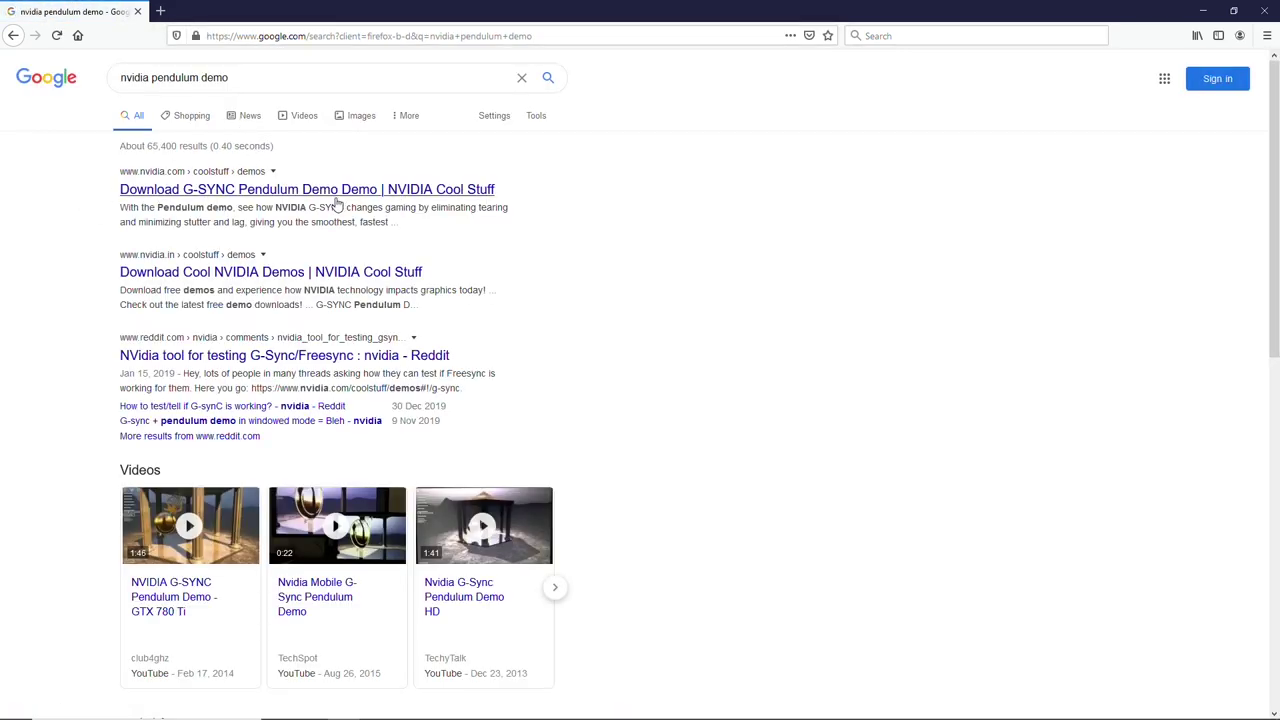
{"action": "left_click", "coordinate": [249, 80]}
{"action": "type", "text": "1"}
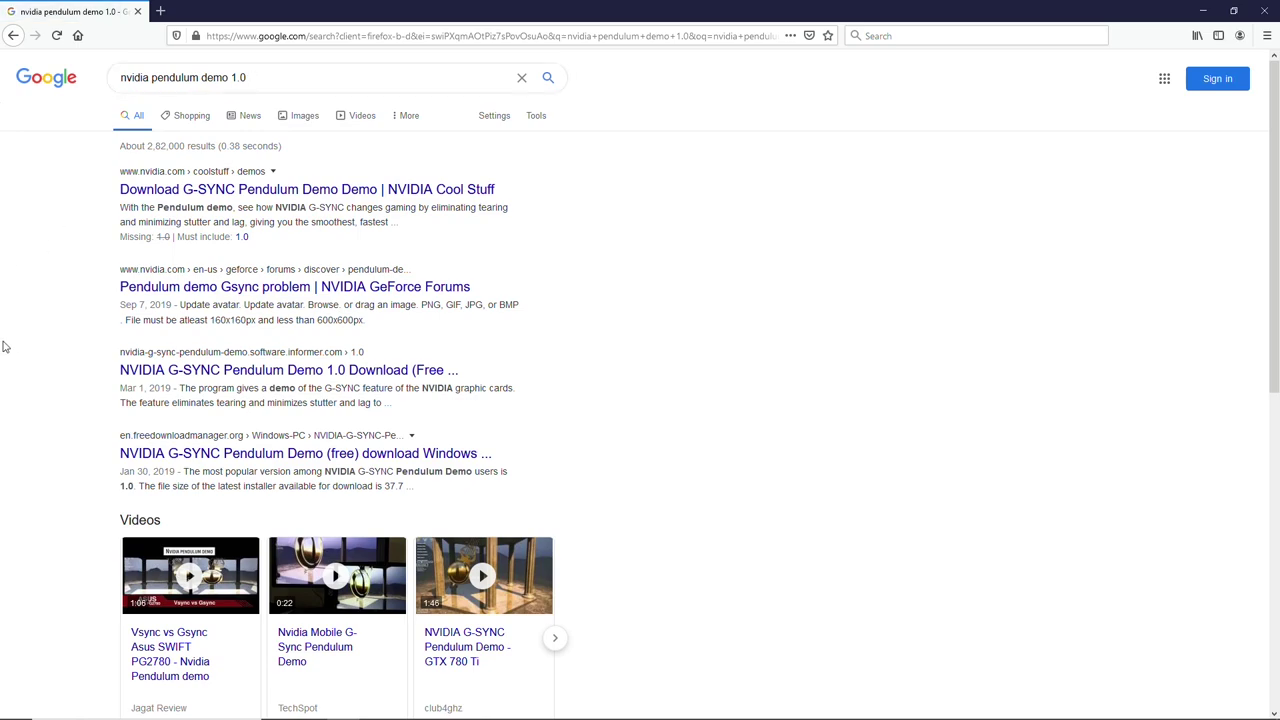
Open the software.informer.com result for NVIDIA G-SYNC Pendulum Demo 1.0 in a new tab and switch to it
{"action": "right_click", "coordinate": [333, 377]}
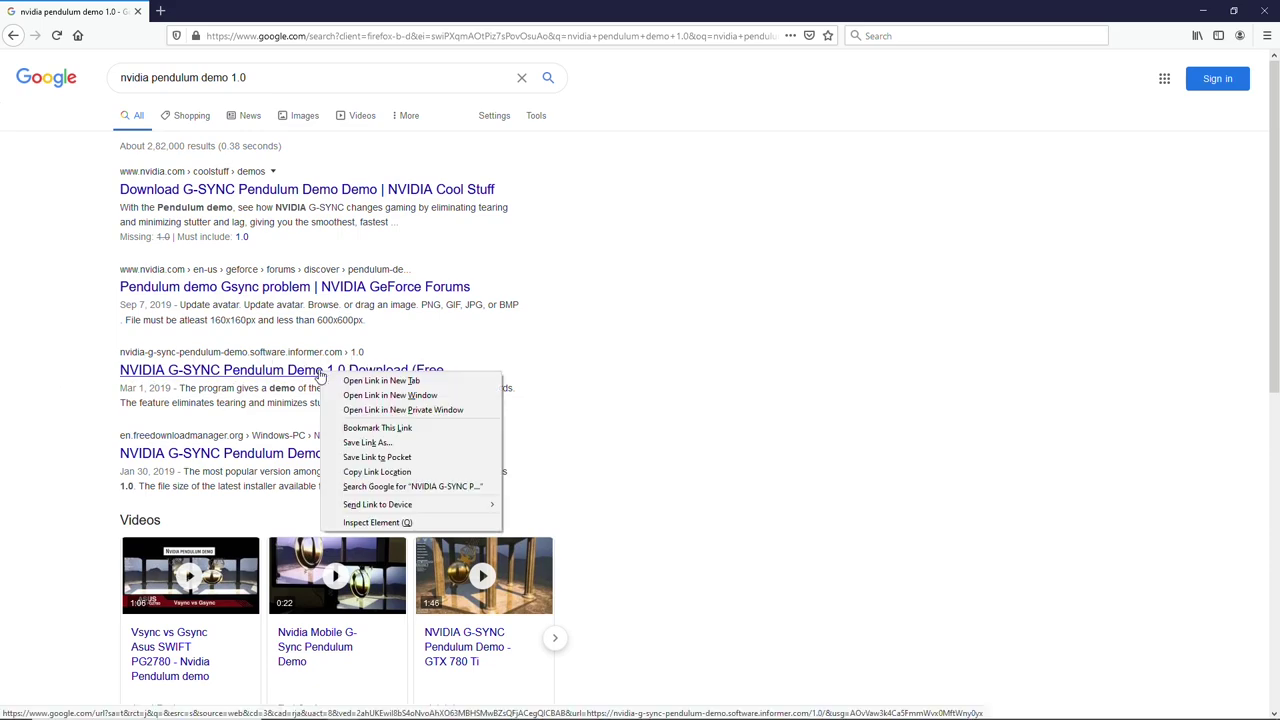
{"action": "left_click", "coordinate": [381, 380]}
{"action": "left_click", "coordinate": [236, 14]}
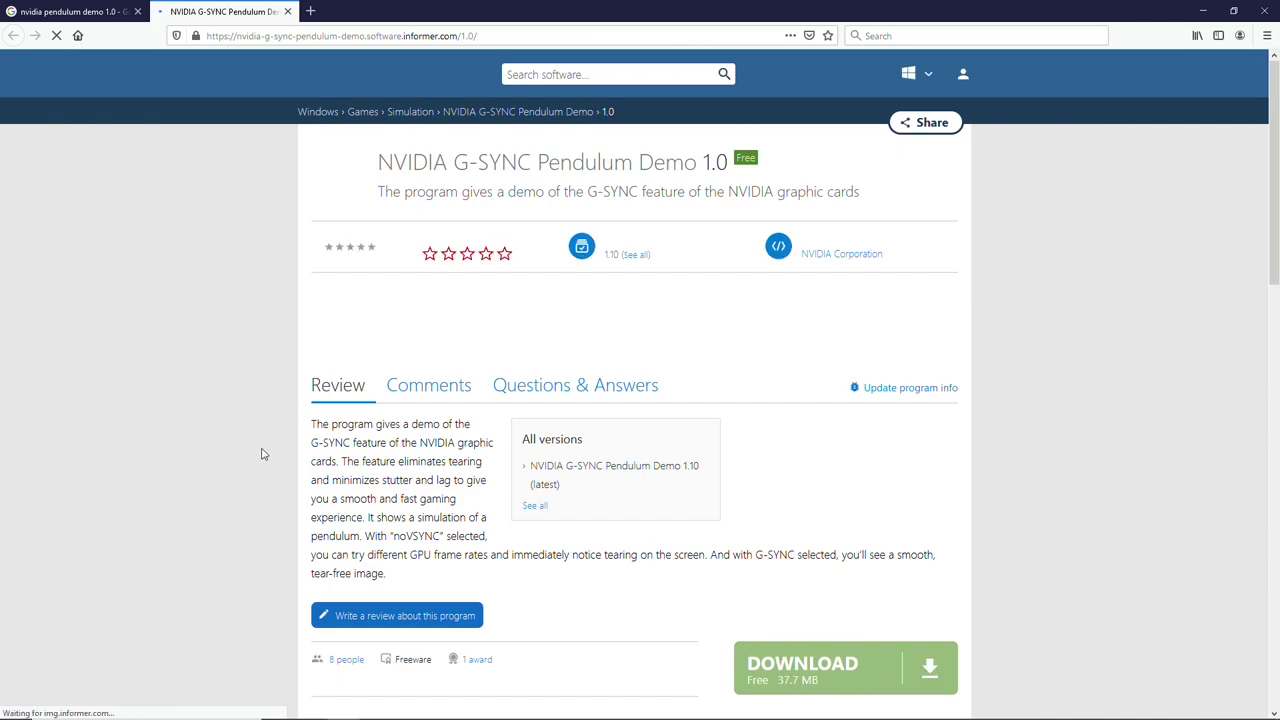
Download the pendulum demo installer setup_g-sync_1.02.exe from its program page, declining the Software Informer Client
{"action": "scroll", "coordinate": [261, 454], "scroll_direction": "down", "scroll_amount": 1}
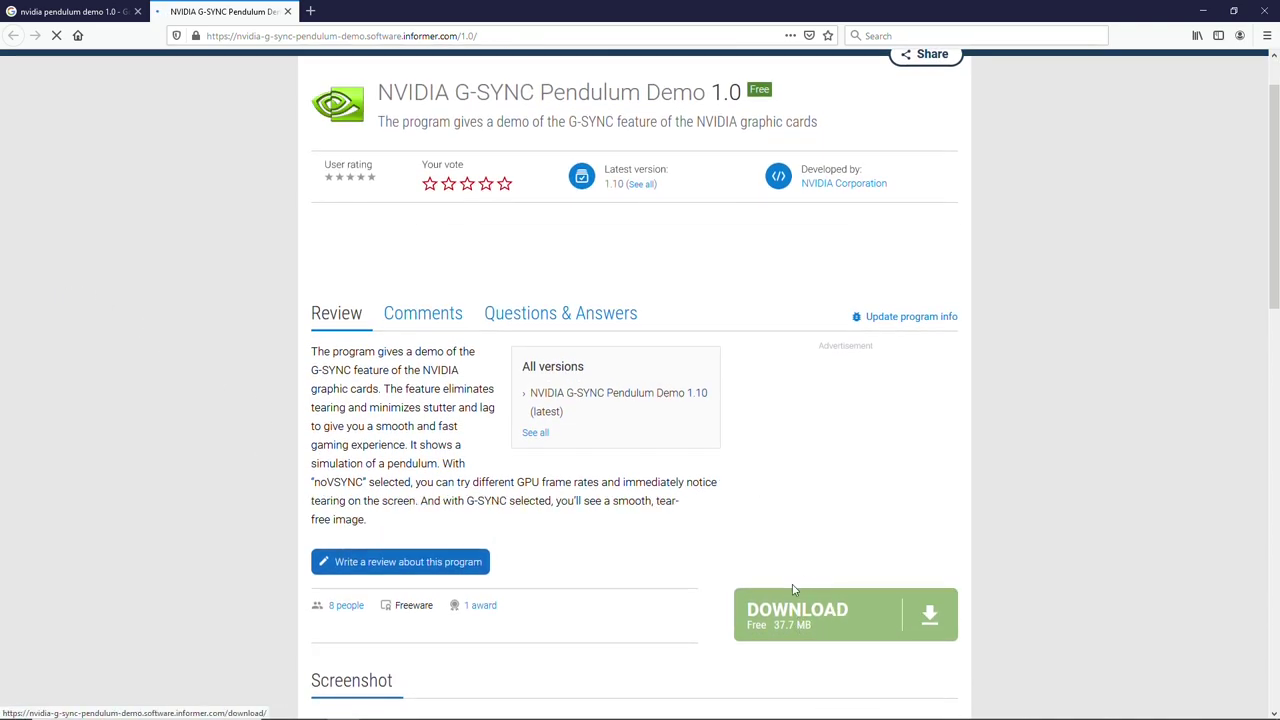
{"action": "scroll", "coordinate": [812, 600], "scroll_direction": "up", "scroll_amount": 1}
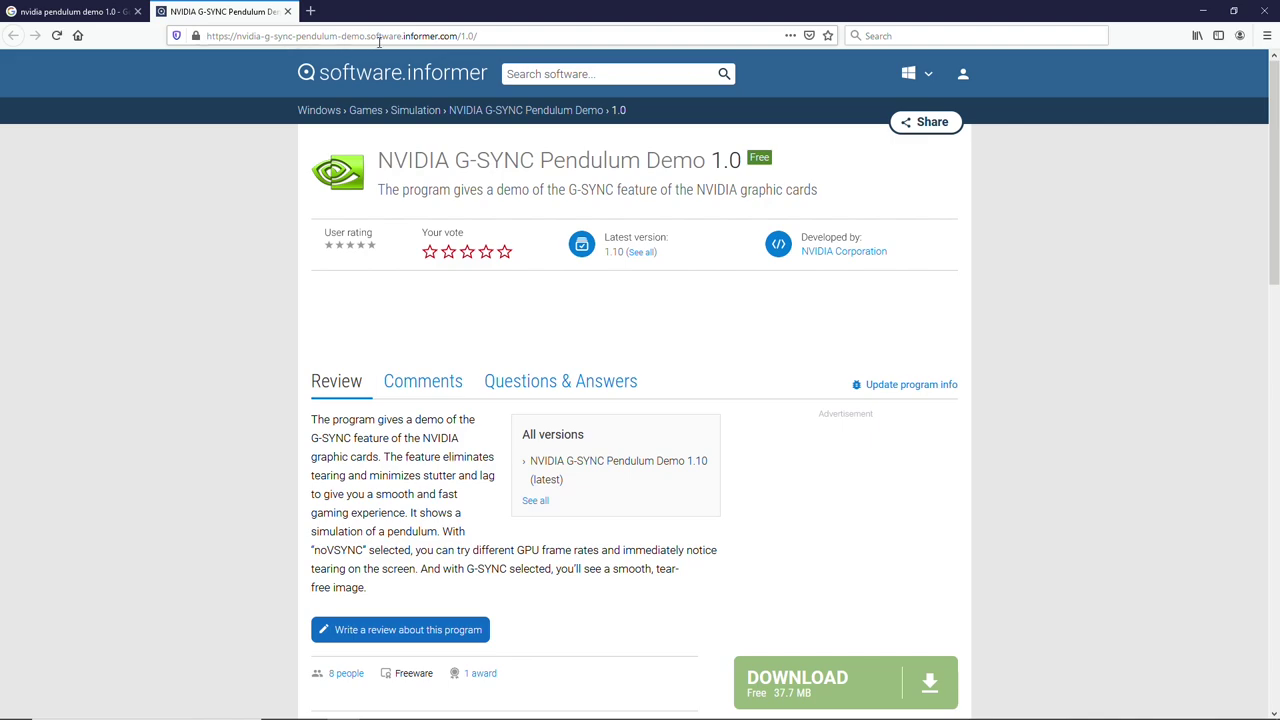
{"action": "scroll", "coordinate": [490, 520], "scroll_direction": "down", "scroll_amount": 3}
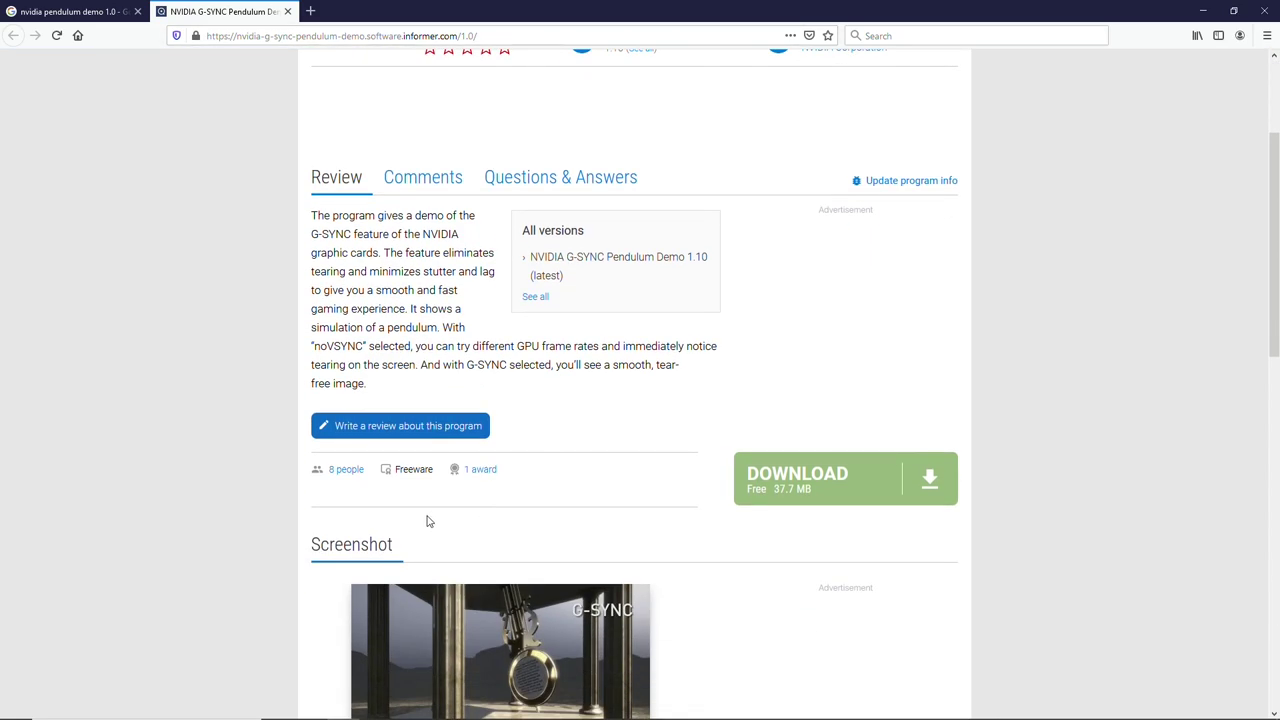
{"action": "scroll", "coordinate": [430, 515], "scroll_direction": "down", "scroll_amount": 4}
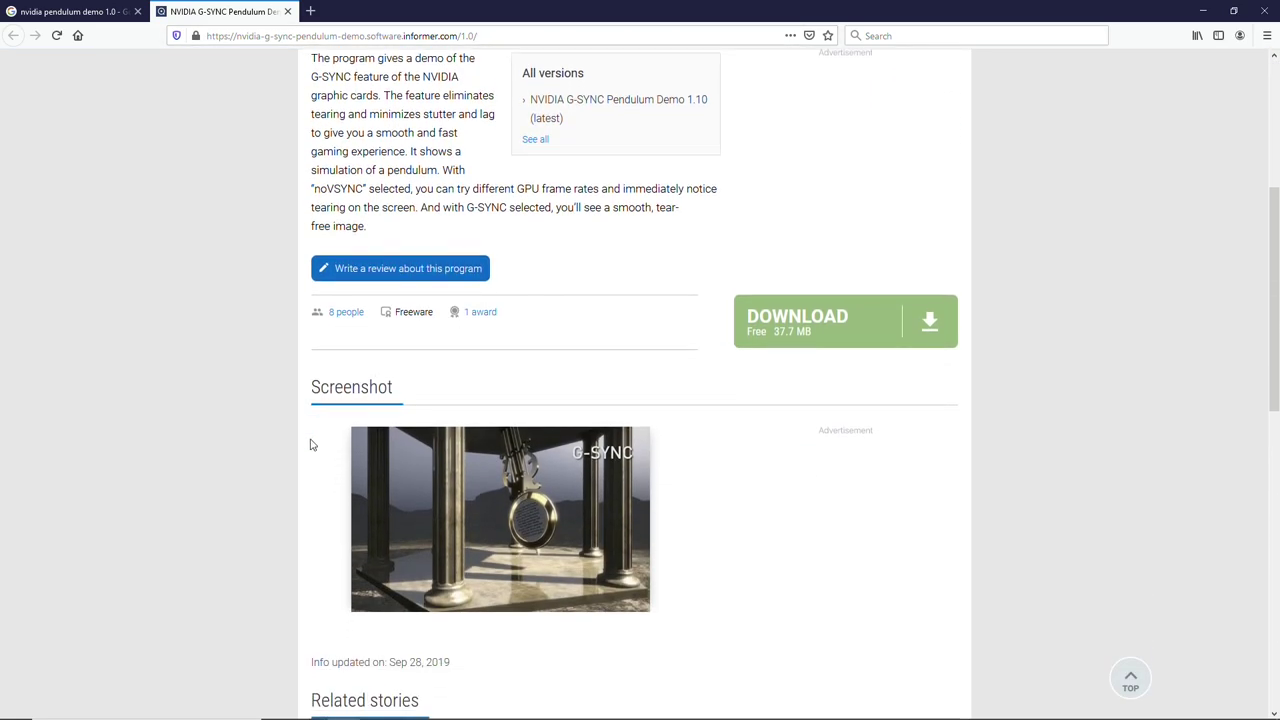
{"action": "scroll", "coordinate": [290, 444], "scroll_direction": "down", "scroll_amount": 3}
{"action": "scroll", "coordinate": [255, 450], "scroll_direction": "up", "scroll_amount": 8}
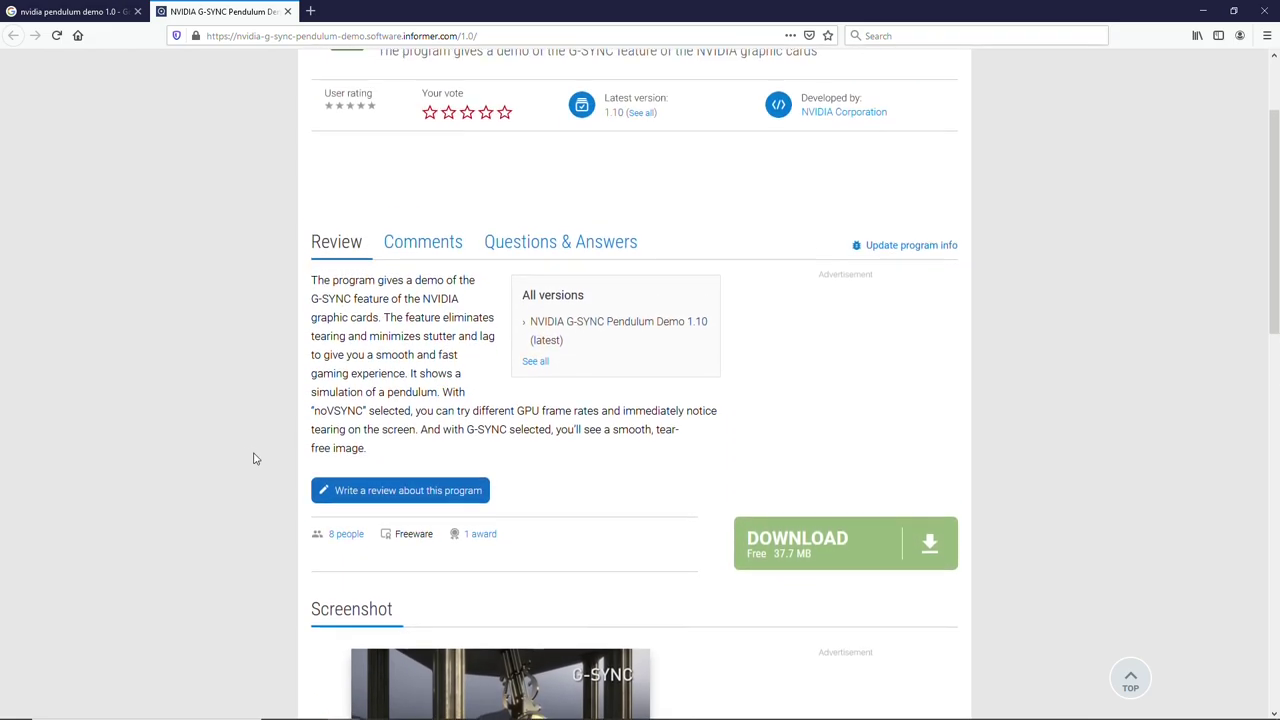
{"action": "scroll", "coordinate": [263, 467], "scroll_direction": "up", "scroll_amount": 2}
{"action": "scroll", "coordinate": [263, 466], "scroll_direction": "down", "scroll_amount": 1}
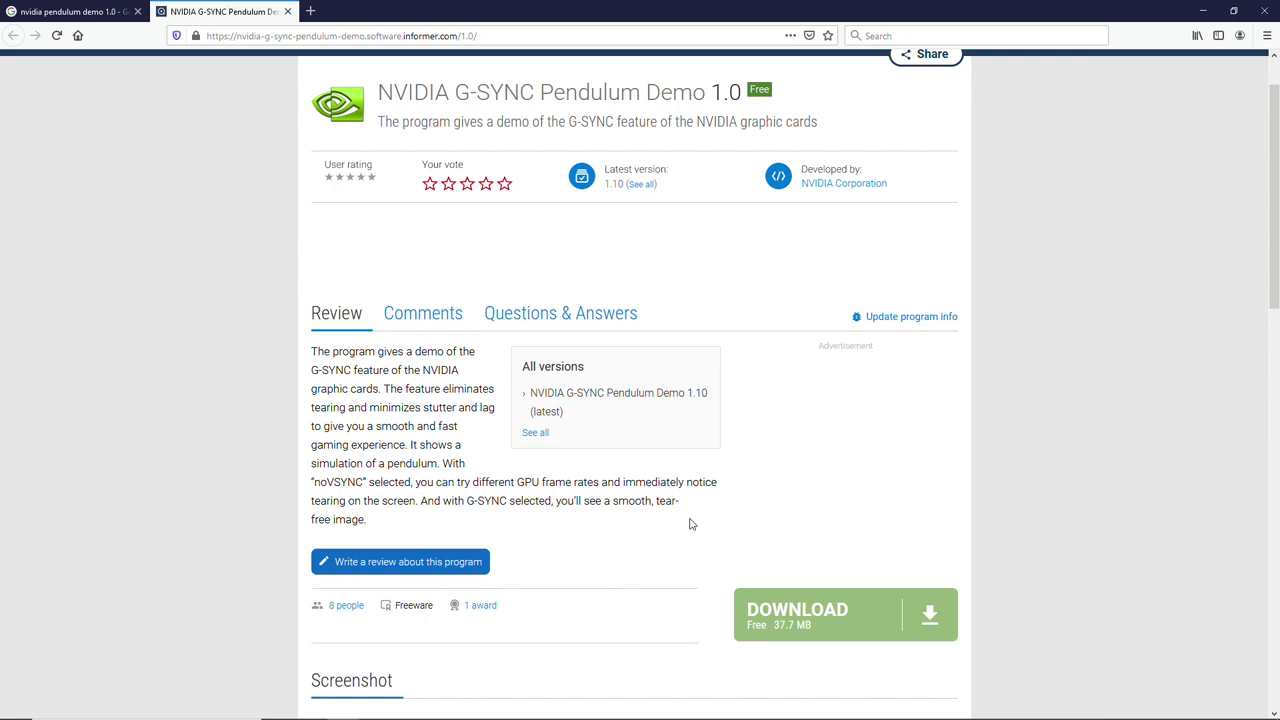
{"action": "left_click", "coordinate": [826, 611]}
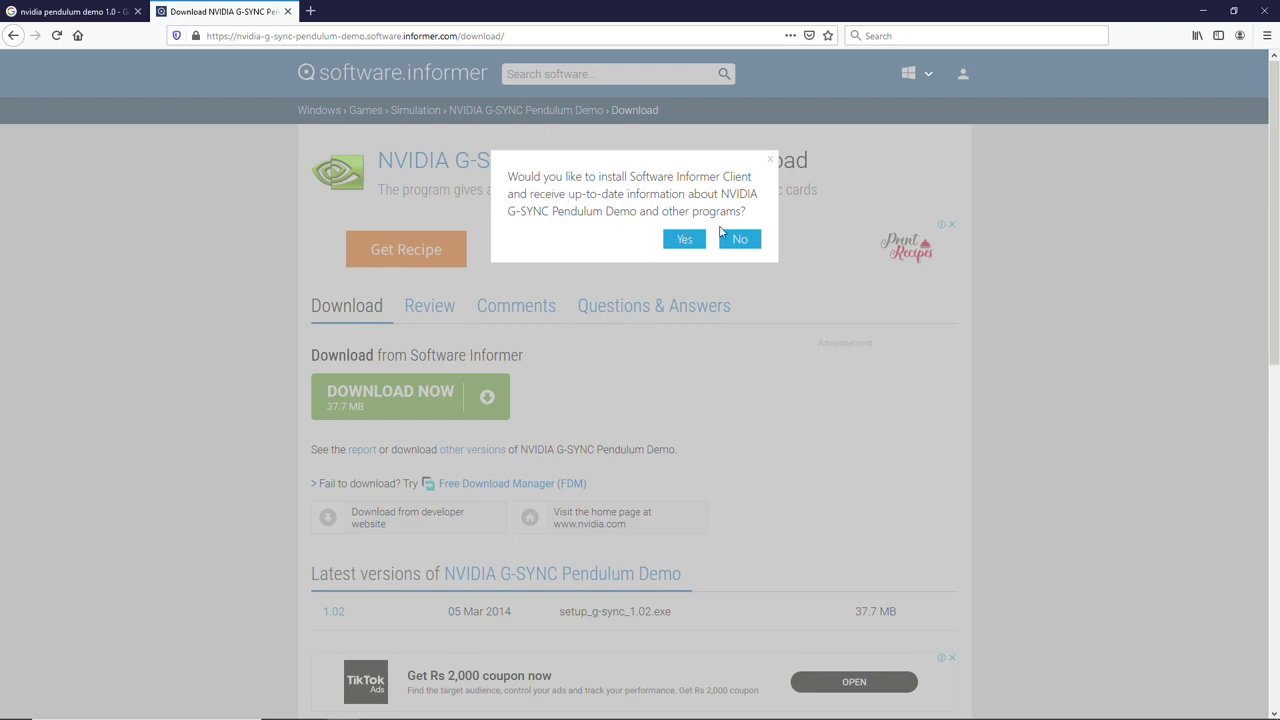
{"action": "left_click", "coordinate": [739, 239]}
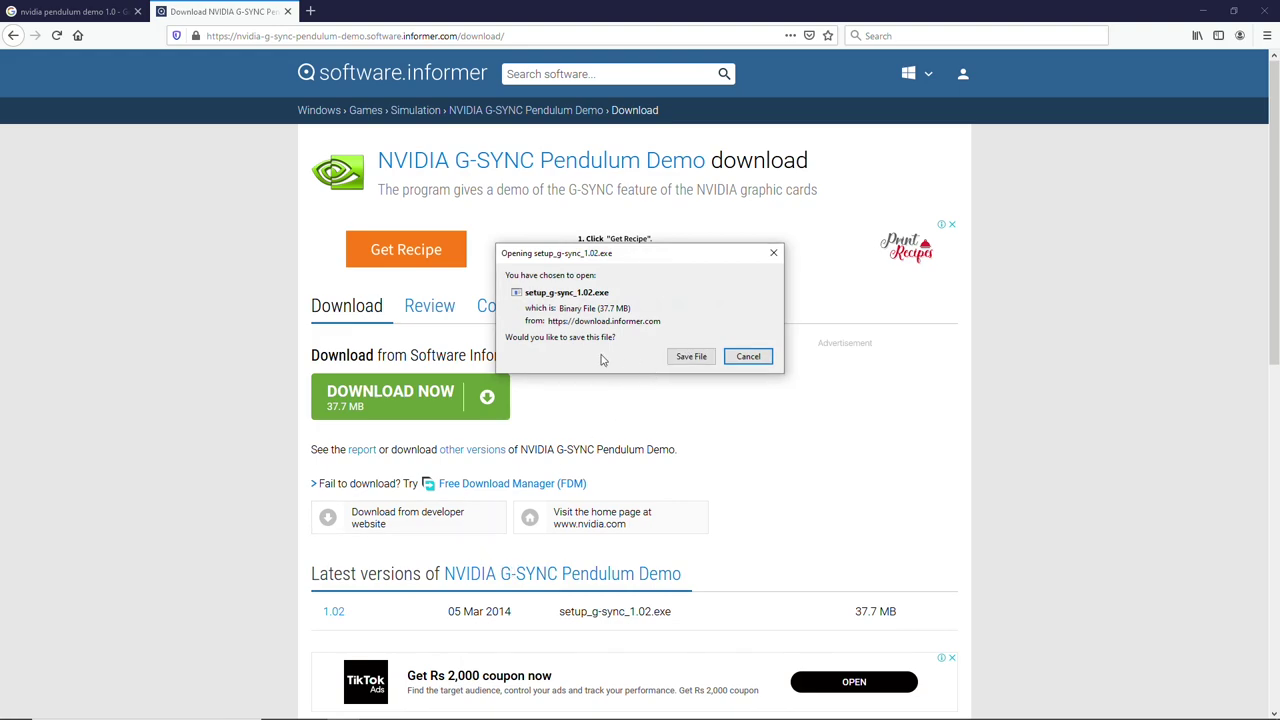
{"action": "left_click", "coordinate": [751, 357]}
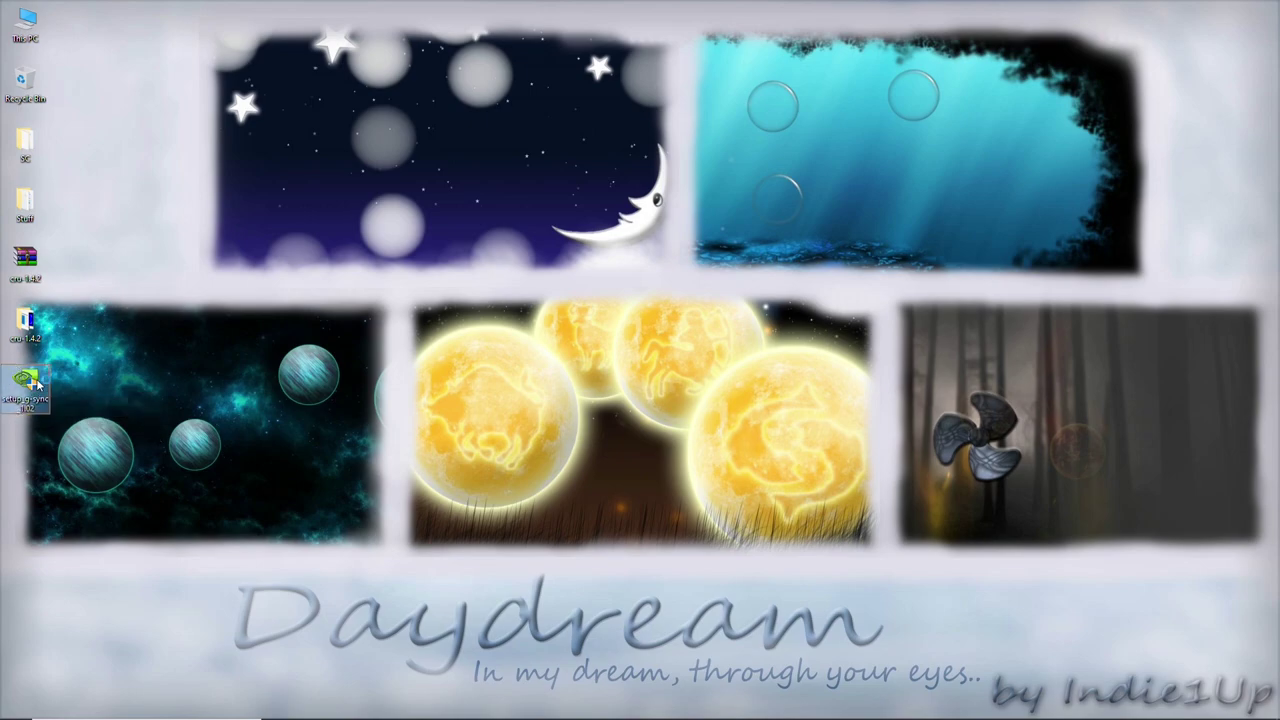
Install the NVIDIA G-SYNC Pendulum Demo with Start Menu and desktop shortcuts, without viewing the Readme file when done
{"action": "double_click", "coordinate": [36, 382]}
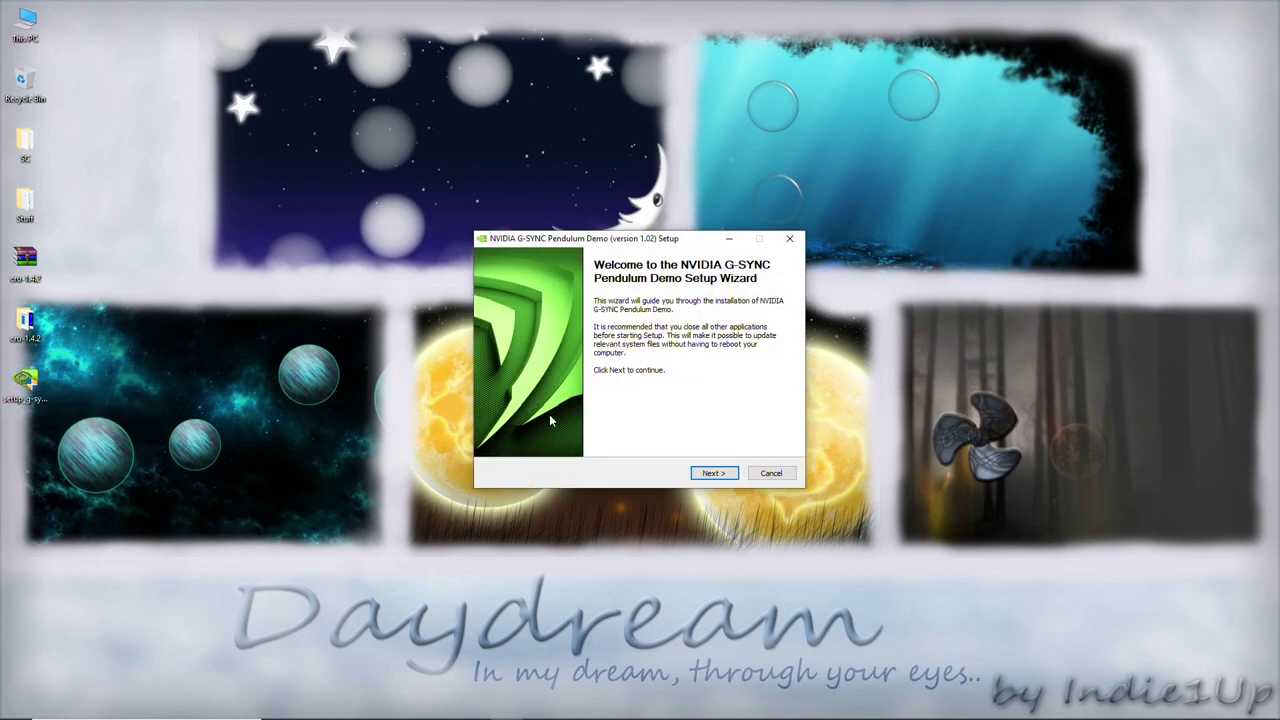
{"action": "left_click", "coordinate": [703, 472]}
{"action": "left_click", "coordinate": [705, 473]}
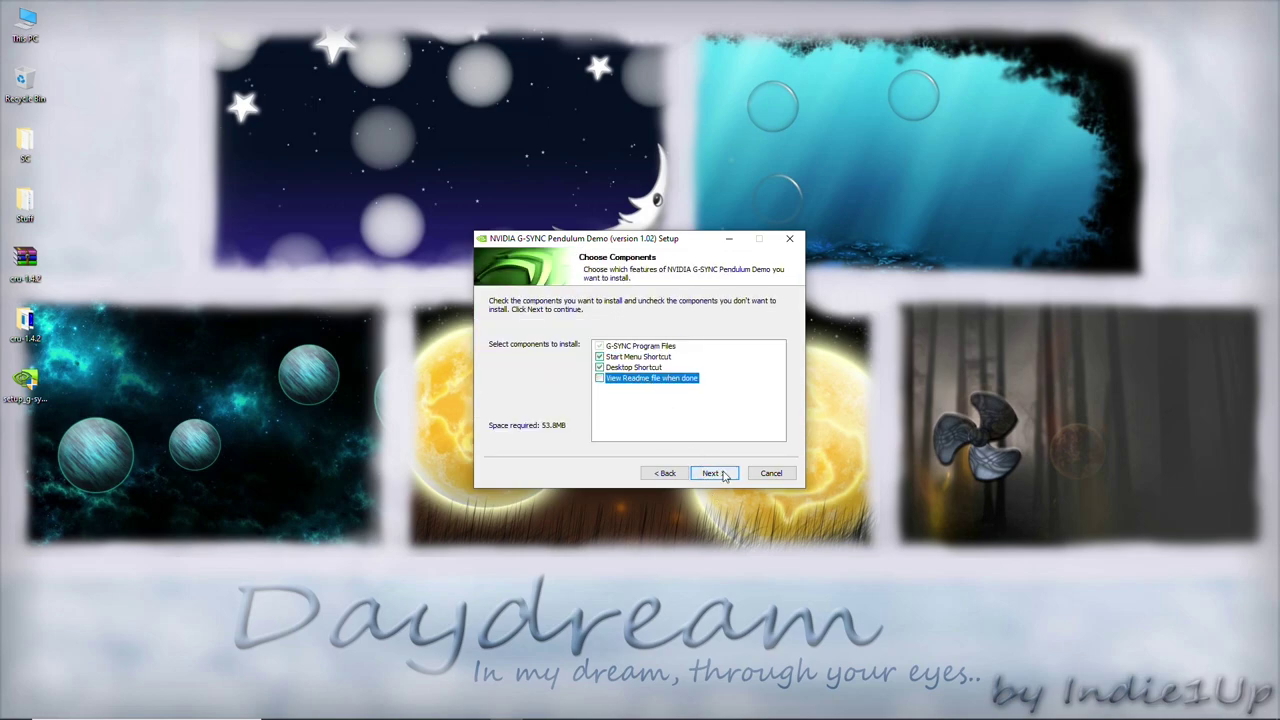
{"action": "left_click", "coordinate": [714, 474]}
{"action": "left_click", "coordinate": [712, 474]}
{"action": "left_click", "coordinate": [713, 474]}
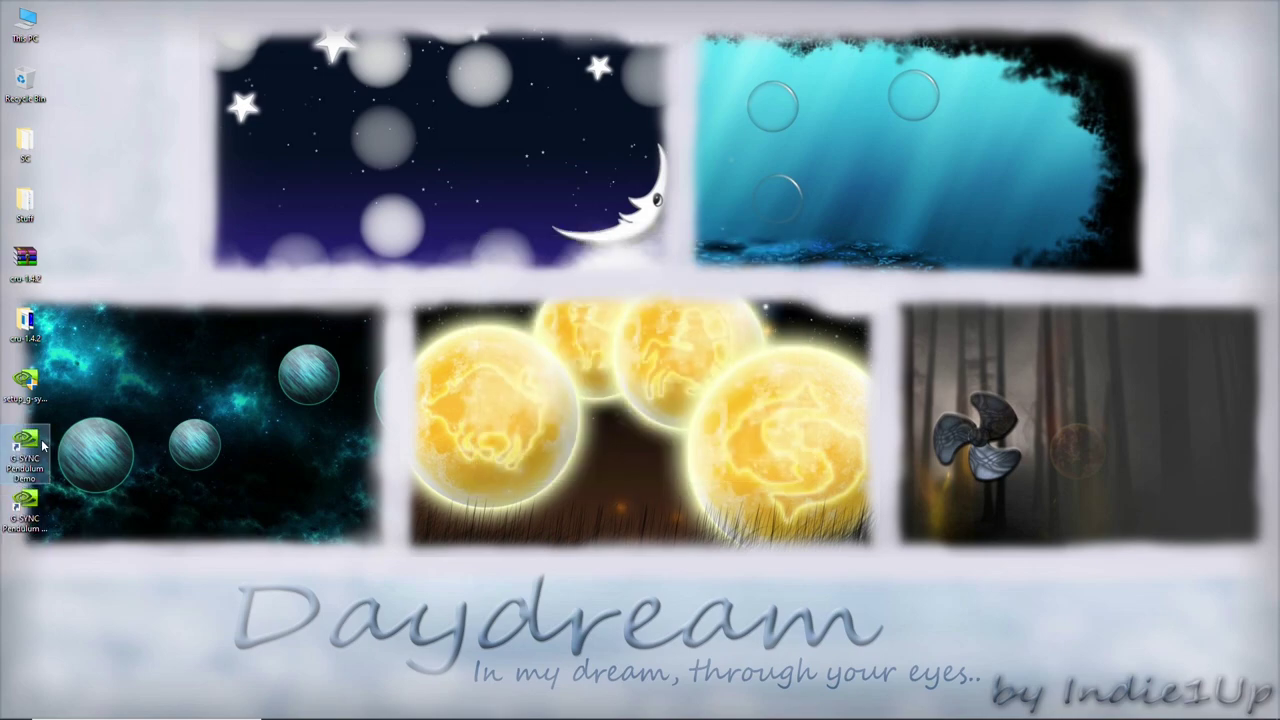
Open the G-SYNC Pendulum Demo configuration from the desktop and set its display resolution to 1920x1080
{"action": "double_click", "coordinate": [25, 500]}
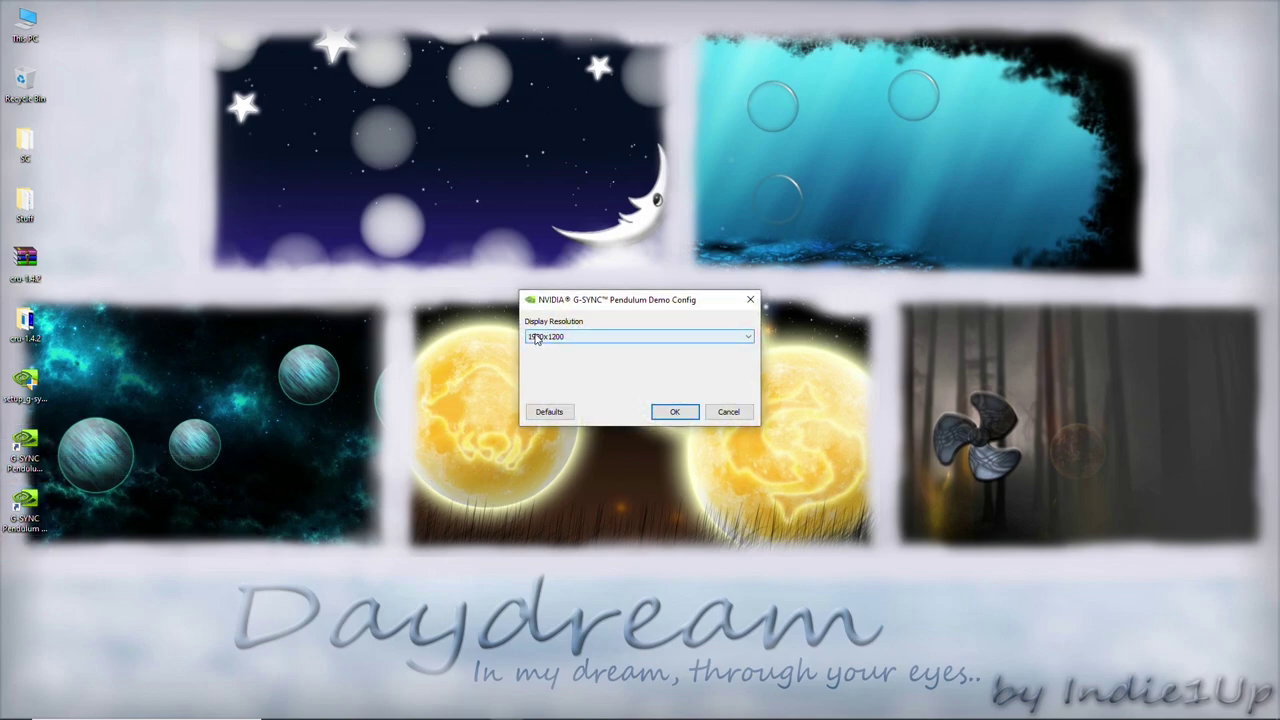
{"action": "left_click", "coordinate": [578, 337]}
{"action": "left_click", "coordinate": [548, 427]}
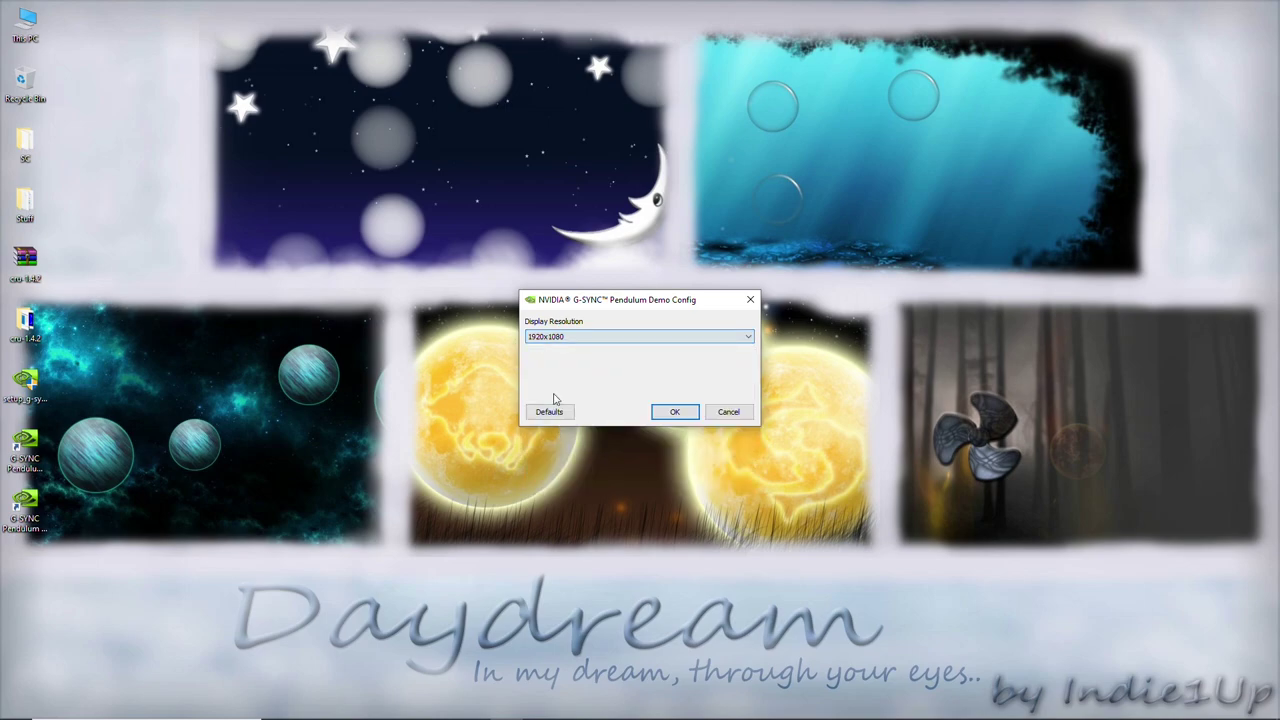
{"action": "left_click", "coordinate": [666, 412]}
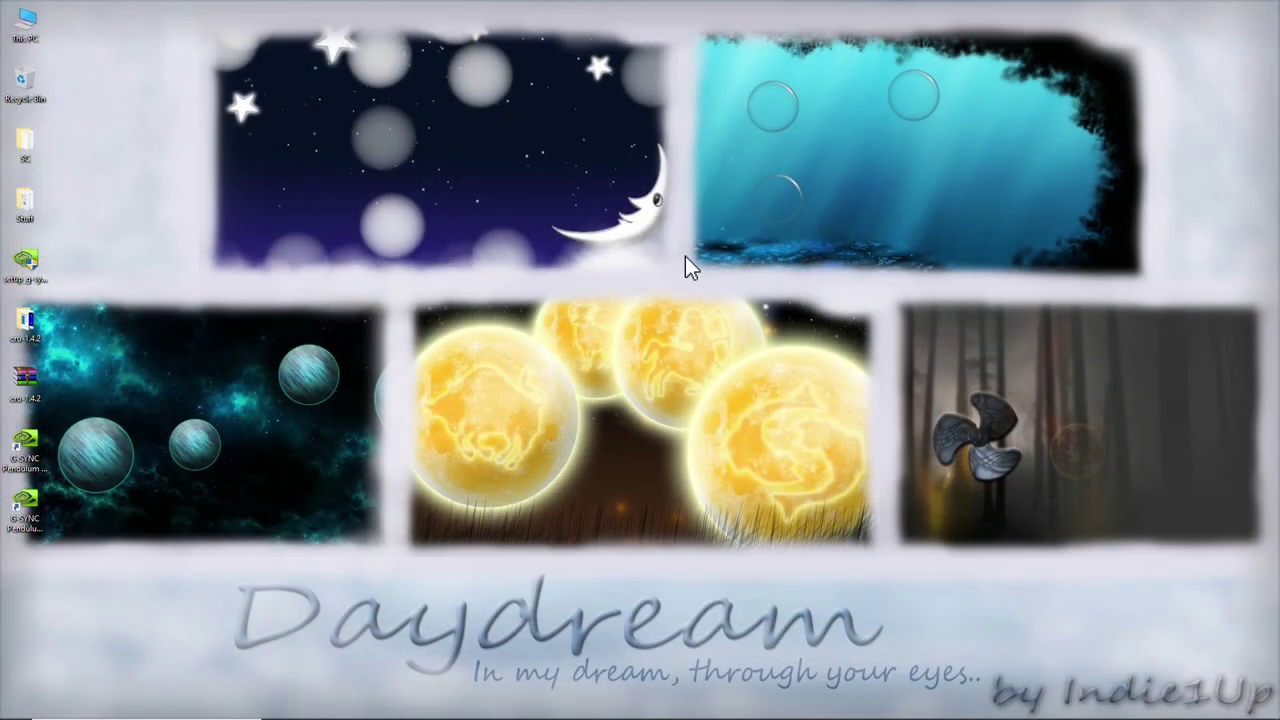
Open AMD Radeon Software from the desktop and go to the global display settings
{"action": "right_click", "coordinate": [686, 257]}
{"action": "left_click", "coordinate": [753, 265]}
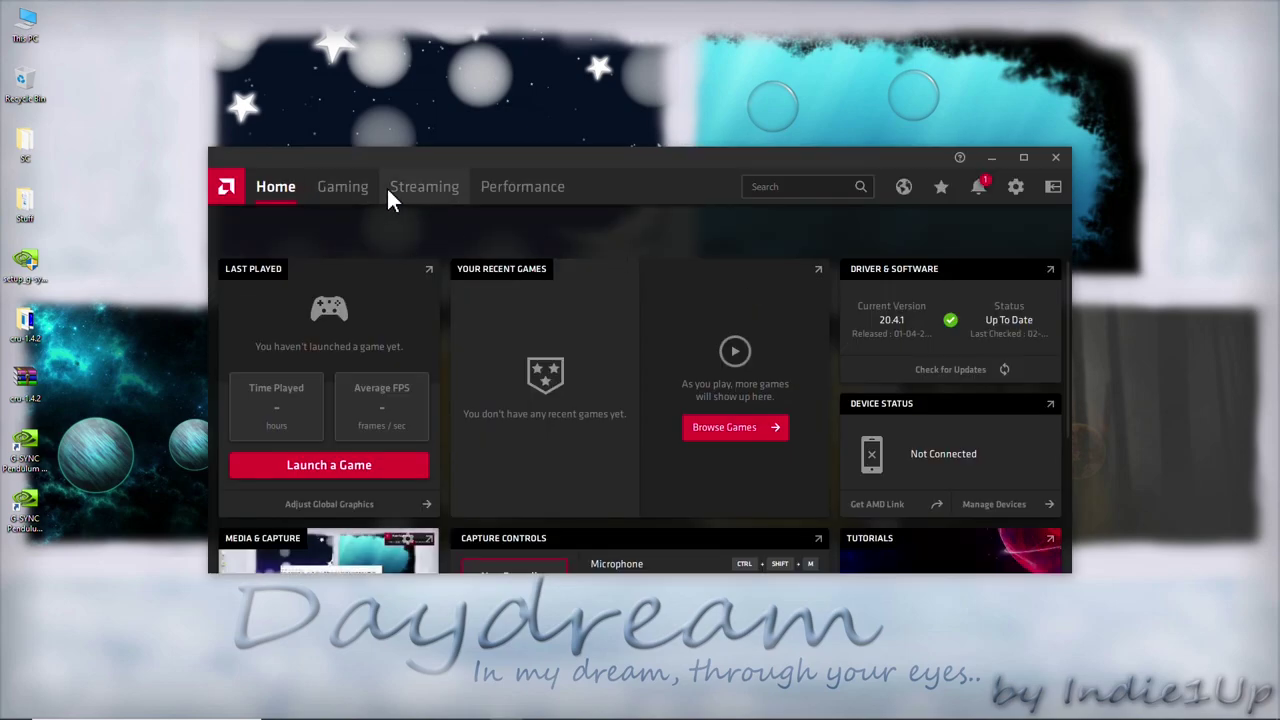
{"action": "left_click", "coordinate": [338, 190]}
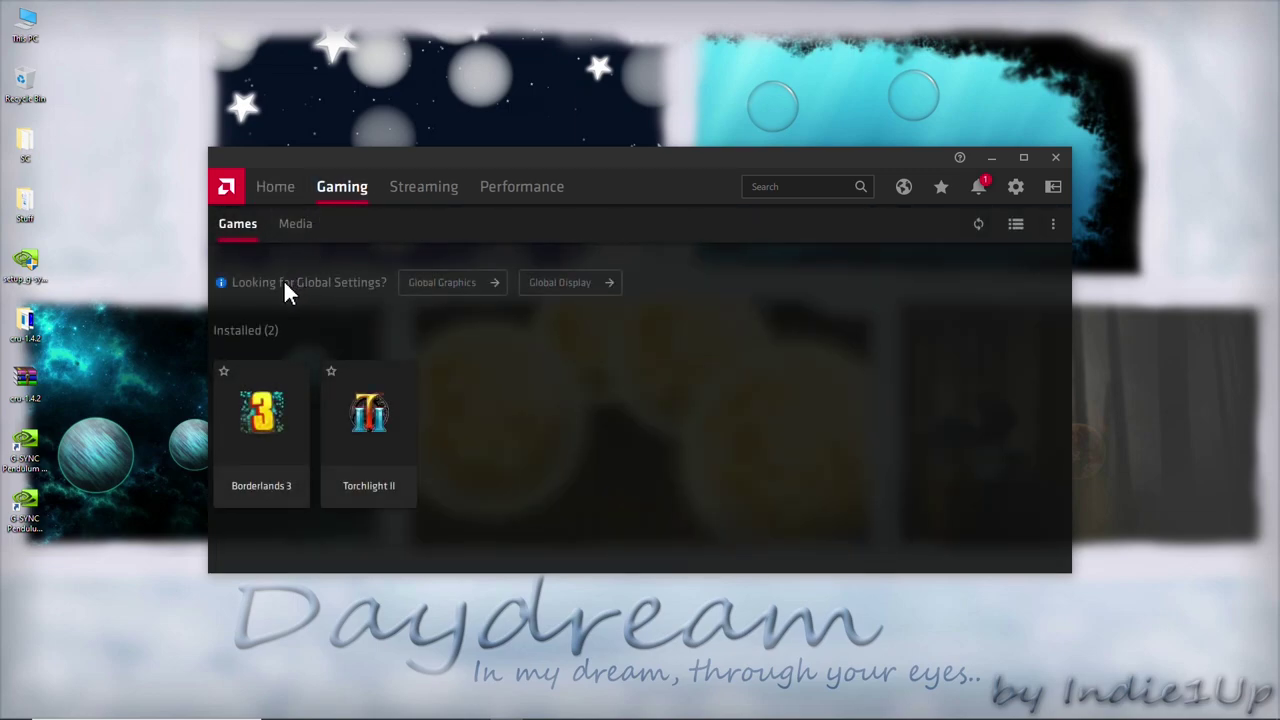
{"action": "left_click", "coordinate": [573, 286]}
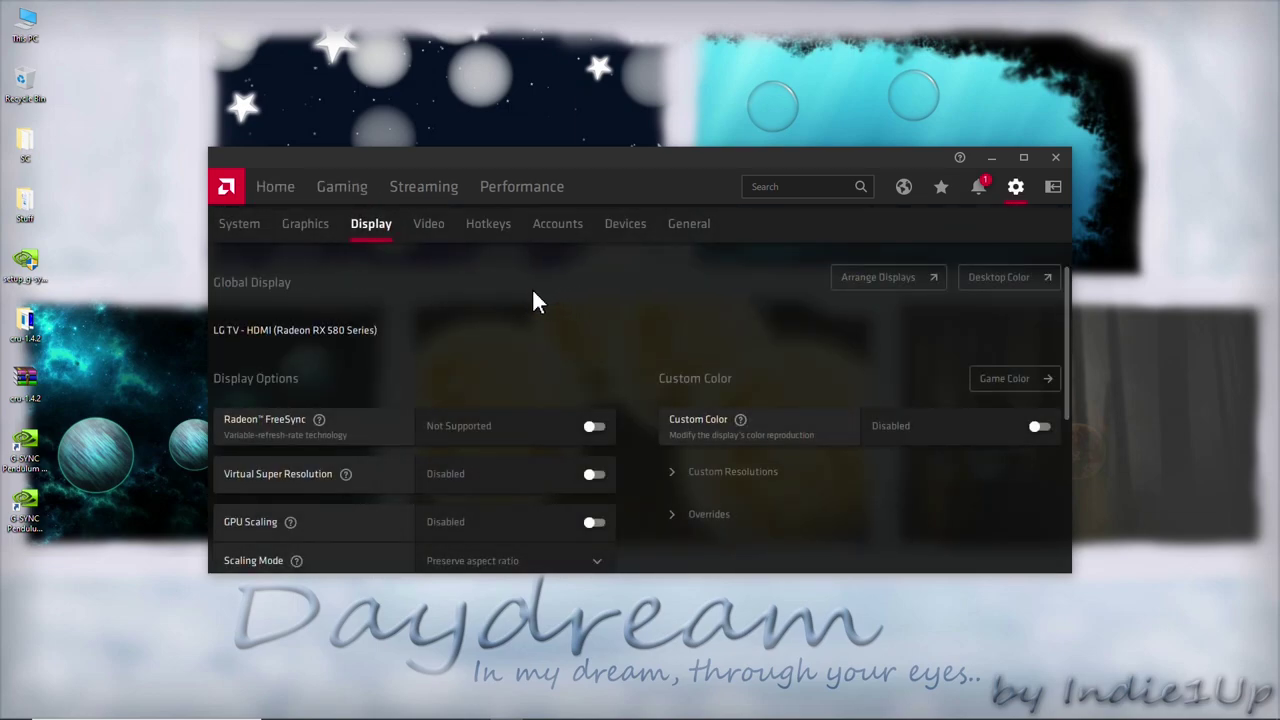
Maximize Radeon Software and examine the LG TV's display options, including the FreeSync setting and the expanded Display Specs
{"action": "scroll", "coordinate": [533, 295], "scroll_direction": "down", "scroll_amount": 1}
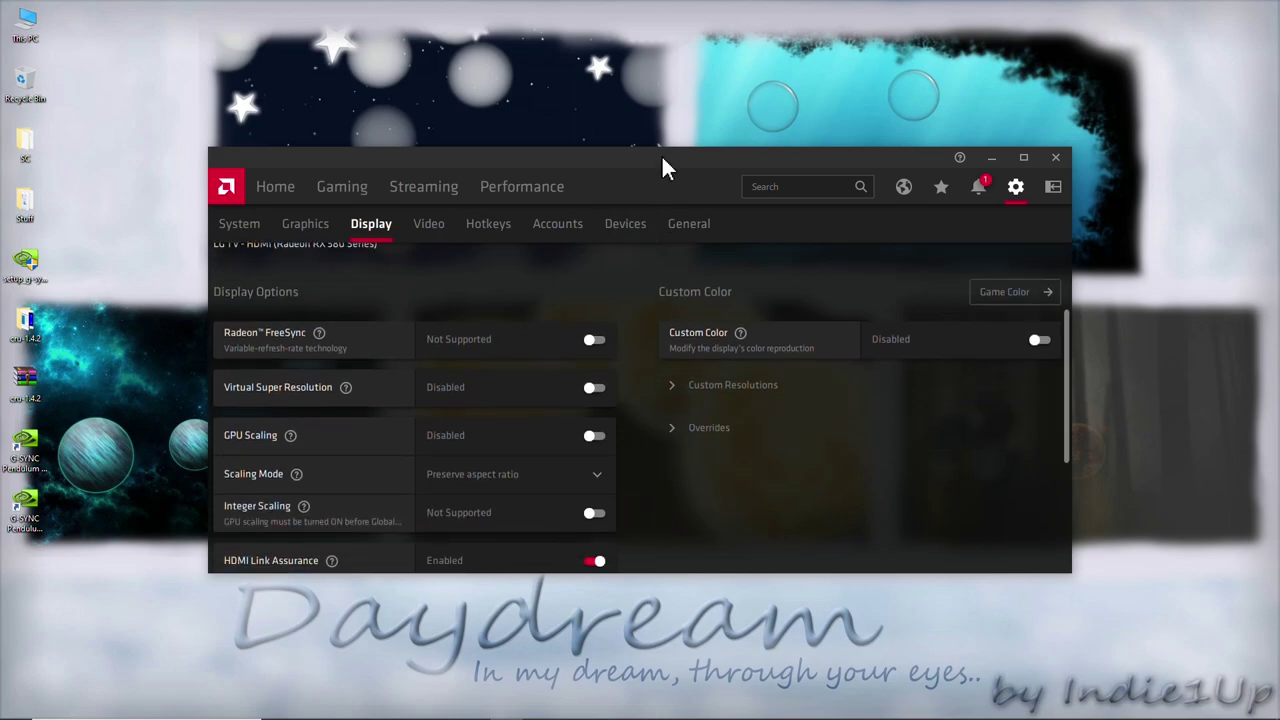
{"action": "left_click_drag", "start_coordinate": [661, 154], "coordinate": [637, 2]}
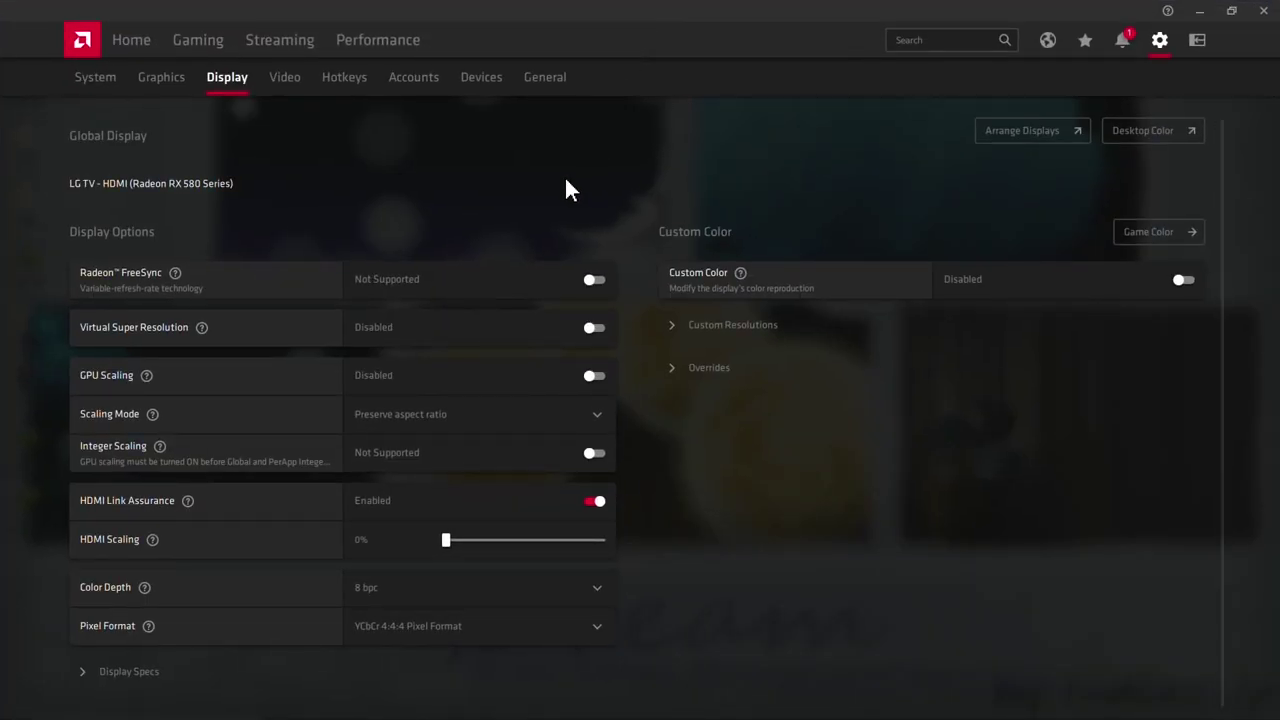
{"action": "scroll", "coordinate": [531, 200], "scroll_direction": "down", "scroll_amount": 1}
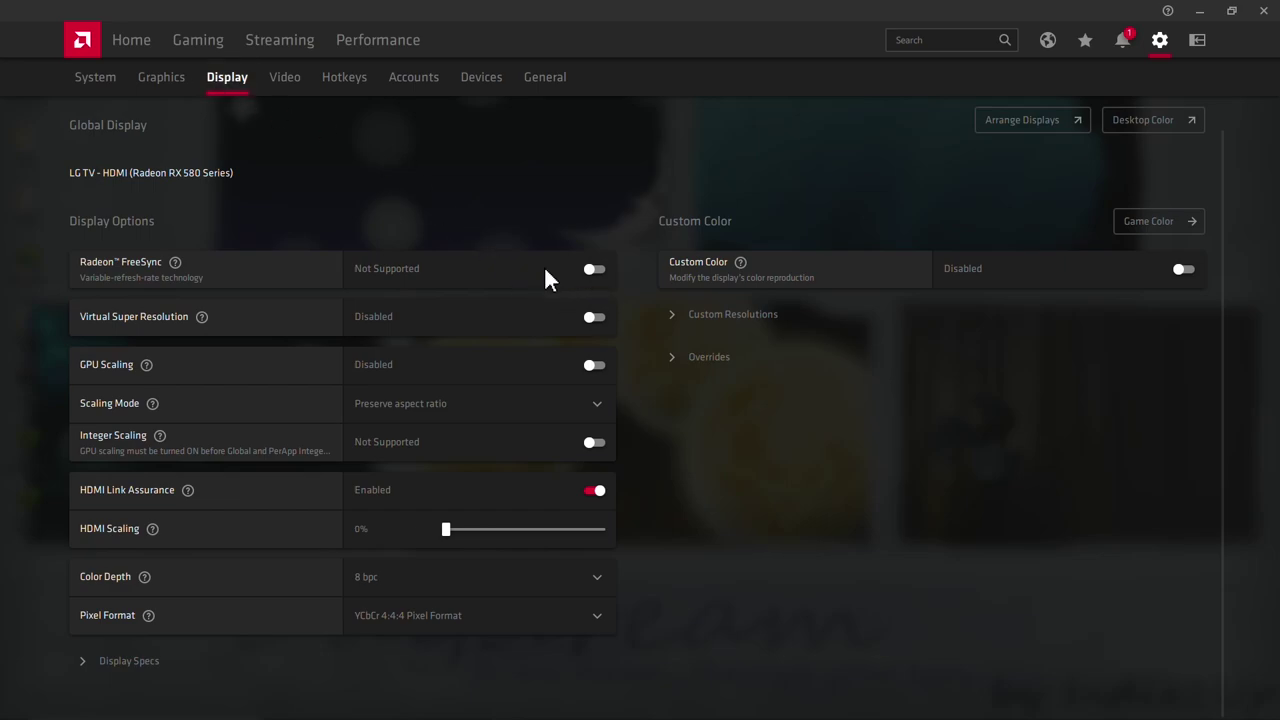
{"action": "left_click", "coordinate": [89, 660]}
{"action": "scroll", "coordinate": [281, 517], "scroll_direction": "down", "scroll_amount": 4}
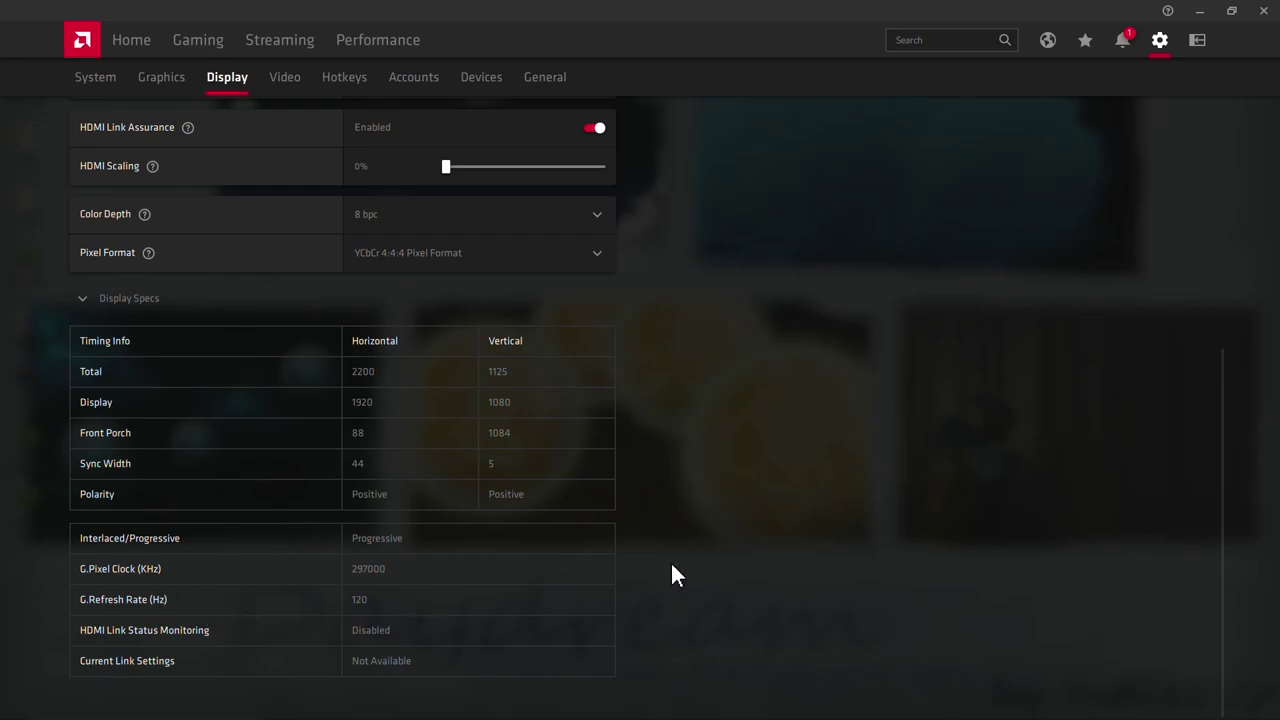
{"action": "scroll", "coordinate": [672, 565], "scroll_direction": "up", "scroll_amount": 3}
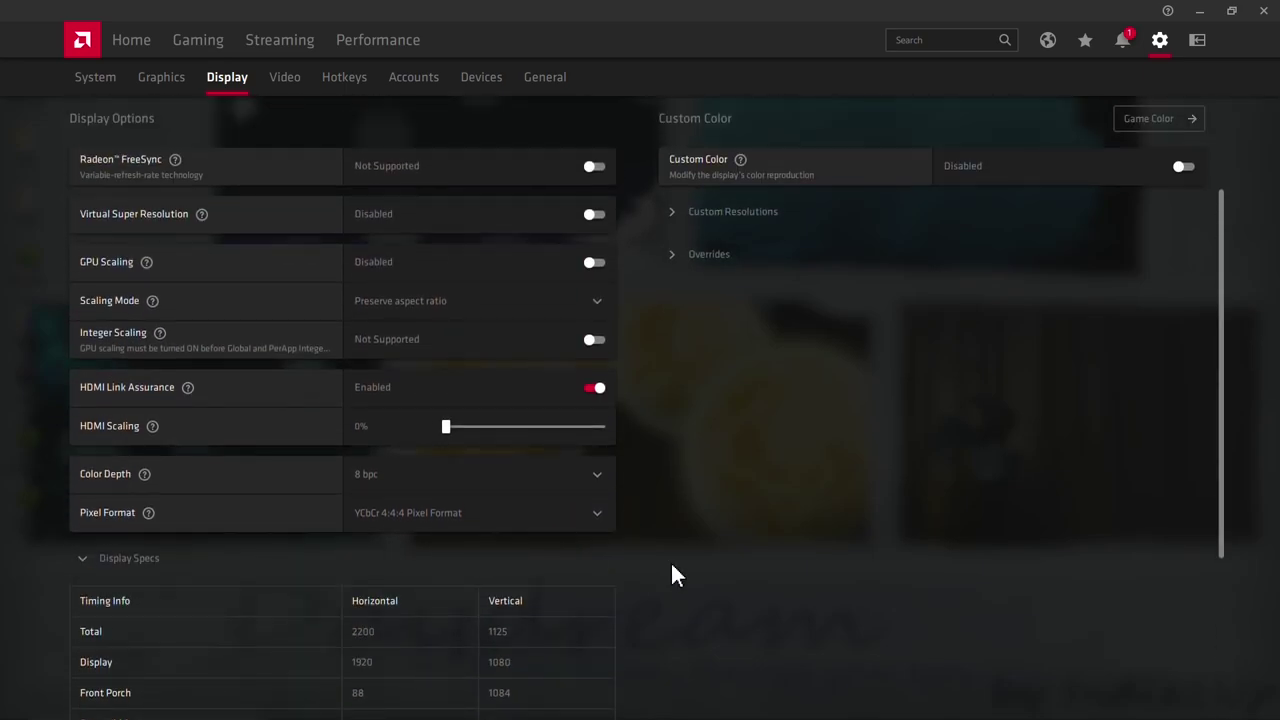
{"action": "scroll", "coordinate": [672, 568], "scroll_direction": "up", "scroll_amount": 1}
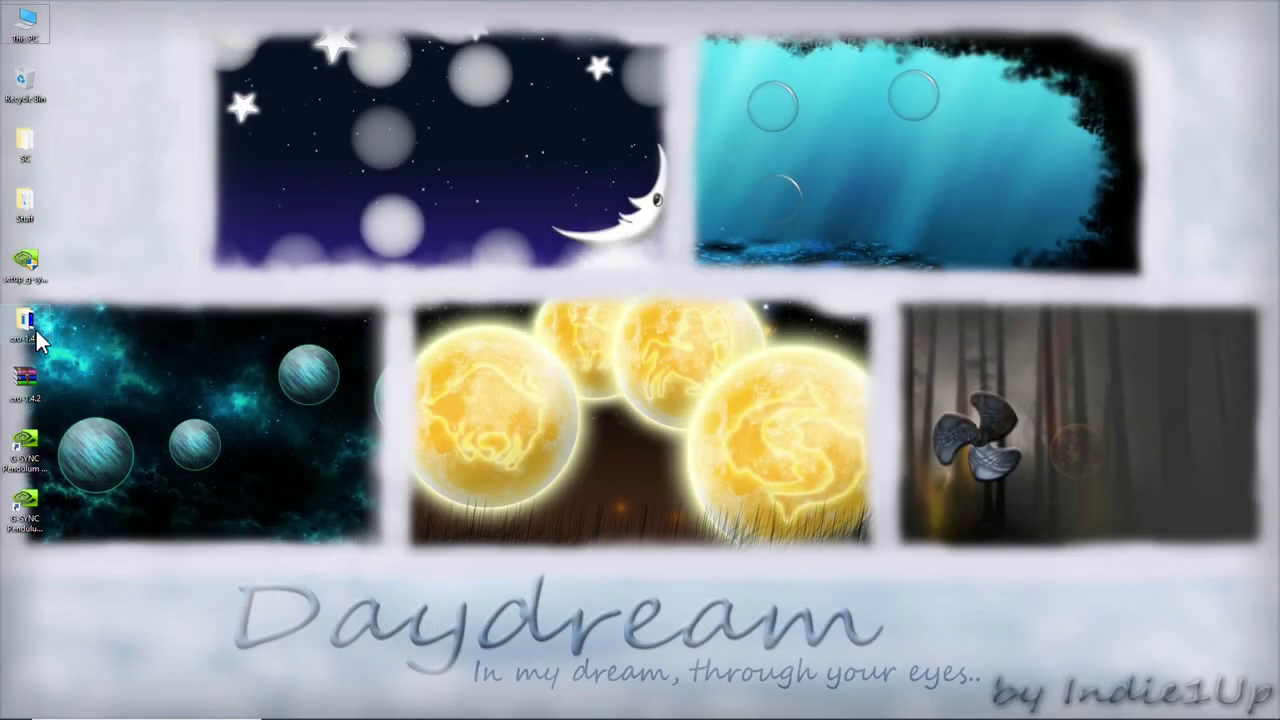
Launch CRU from the cru-1.4.2 desktop folder and choose the active LG TV display
{"action": "double_click", "coordinate": [27, 325]}
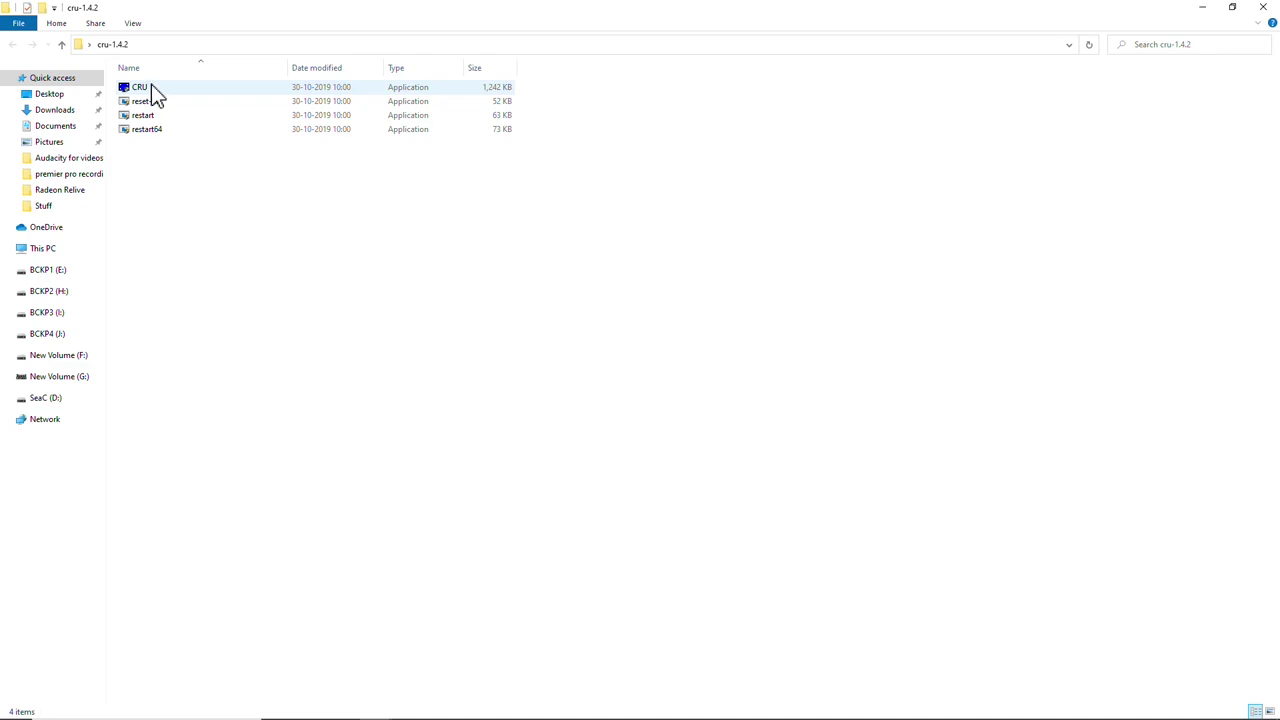
{"action": "left_click", "coordinate": [152, 87]}
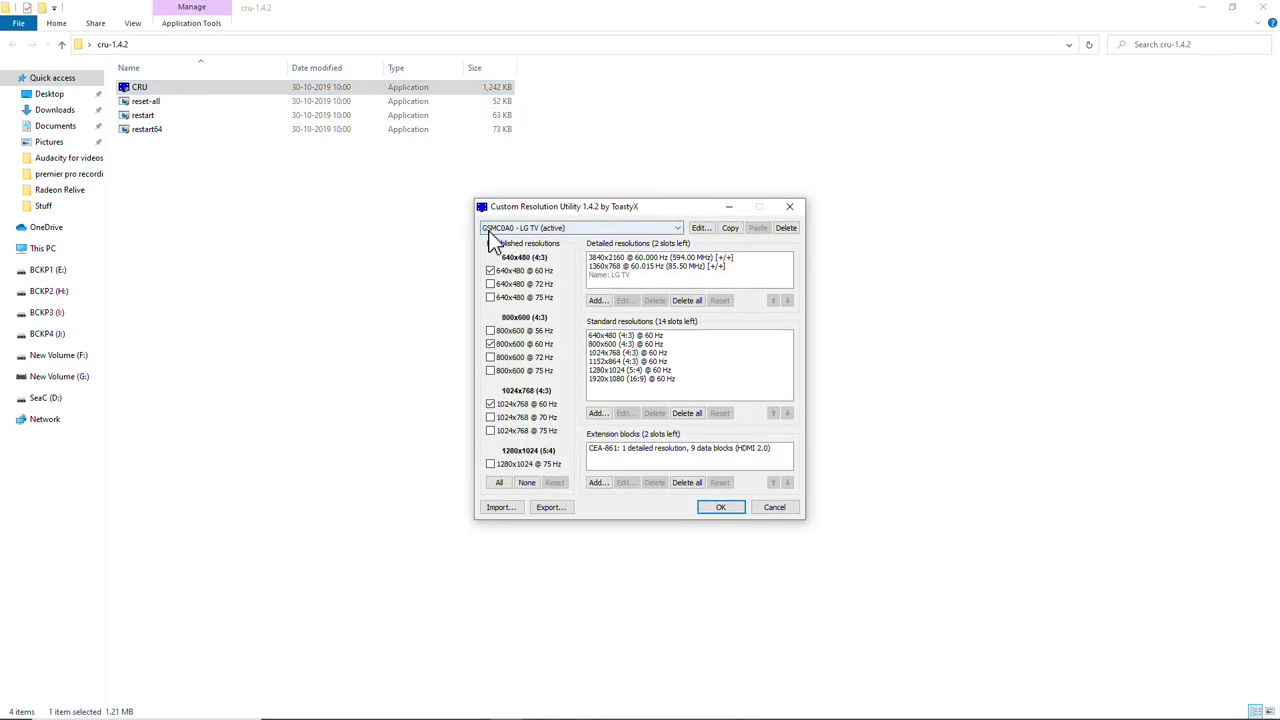
{"action": "left_click", "coordinate": [565, 230]}
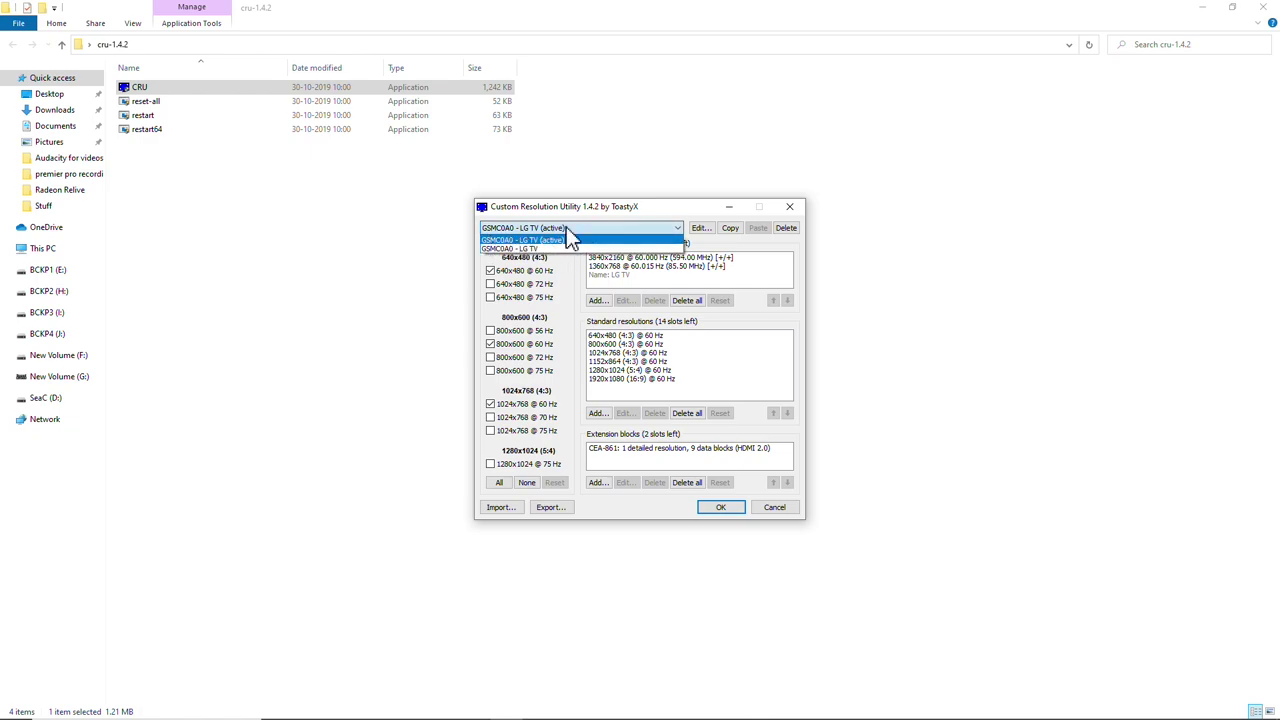
{"action": "left_click", "coordinate": [561, 230]}
{"action": "left_click", "coordinate": [556, 228]}
{"action": "left_click", "coordinate": [566, 241]}
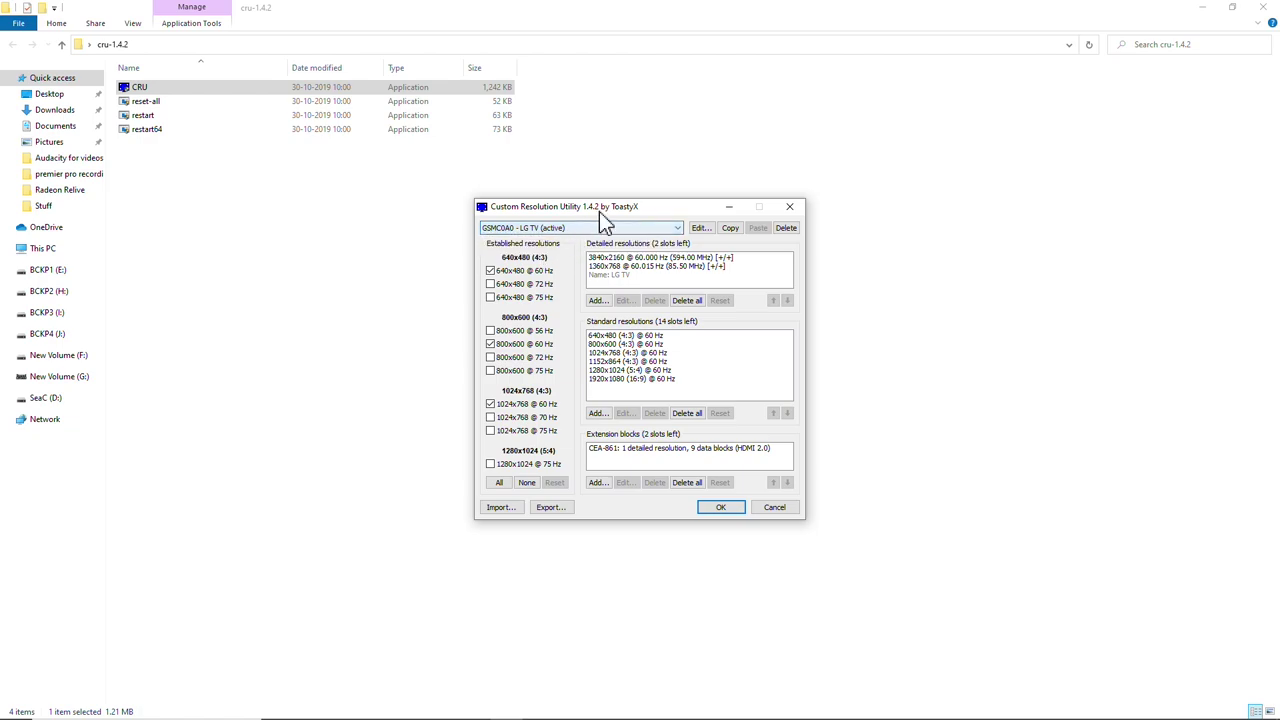
{"action": "left_click_drag", "start_coordinate": [600, 212], "coordinate": [496, 229]}
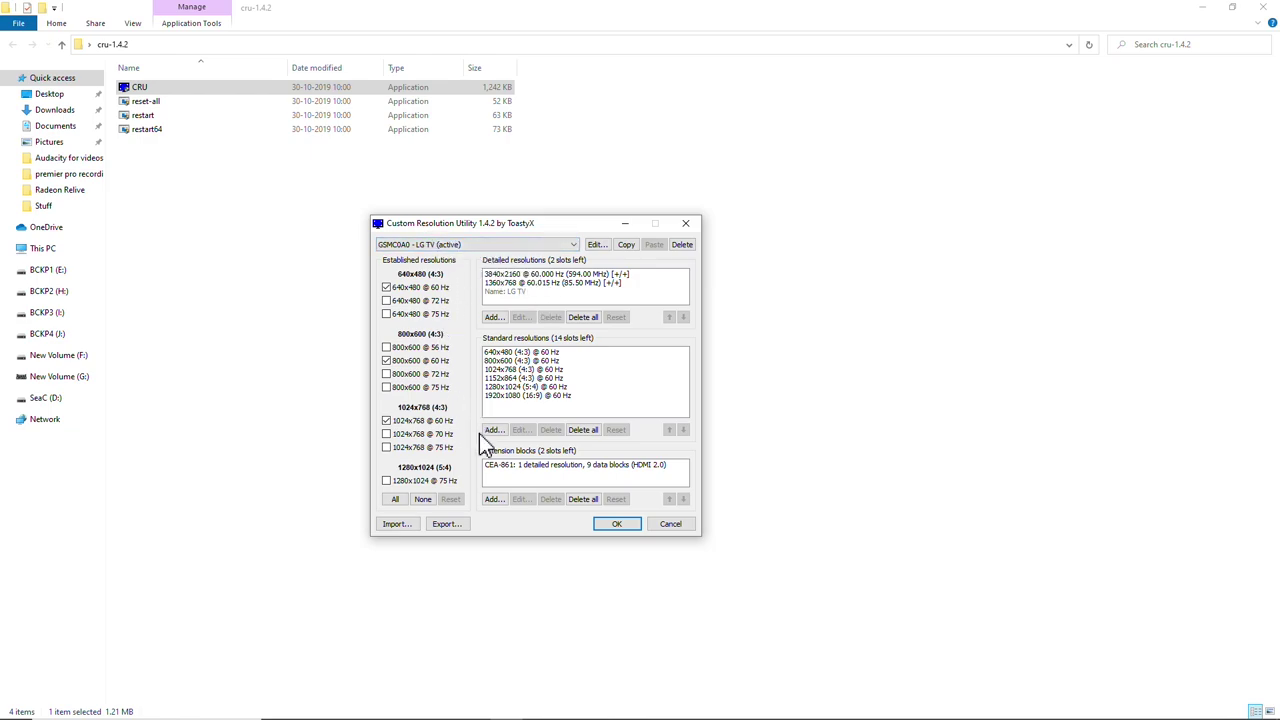
Open the CEA-861 extension block for editing and check which data block types can be added
{"action": "left_click", "coordinate": [565, 467]}
{"action": "double_click", "coordinate": [563, 469]}
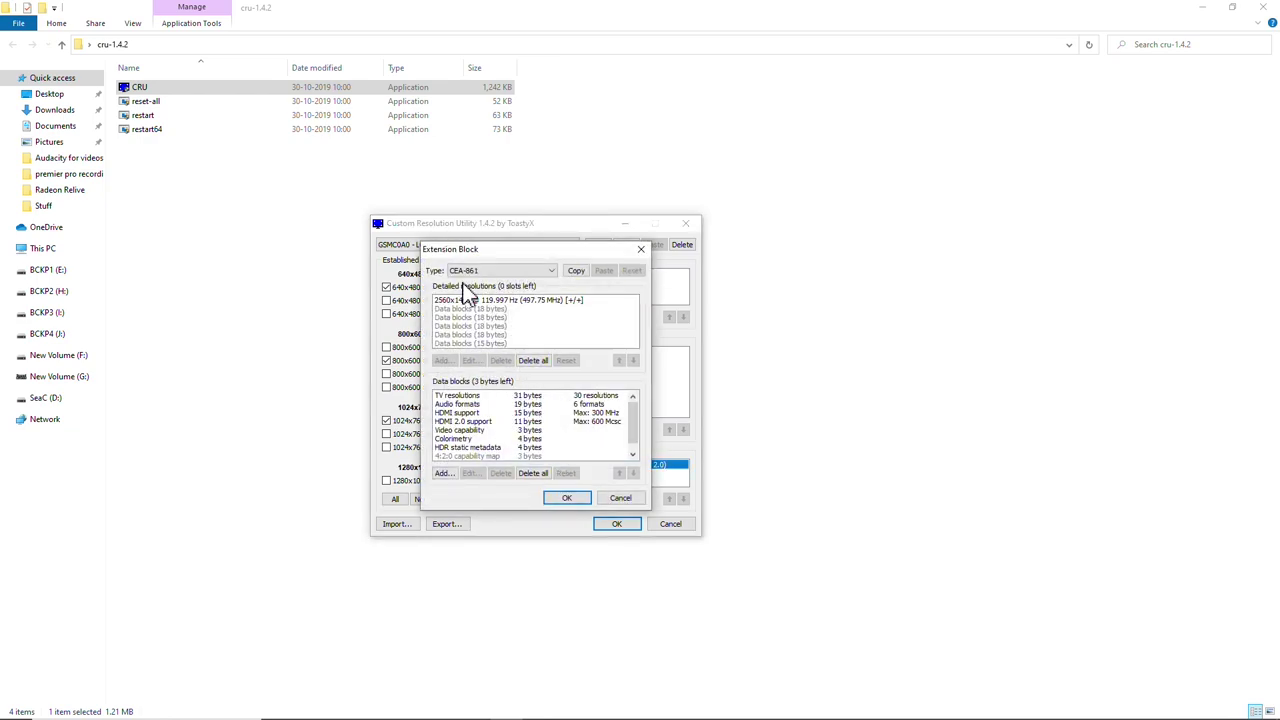
{"action": "left_click", "coordinate": [514, 273]}
{"action": "left_click", "coordinate": [518, 284]}
{"action": "left_click", "coordinate": [444, 474]}
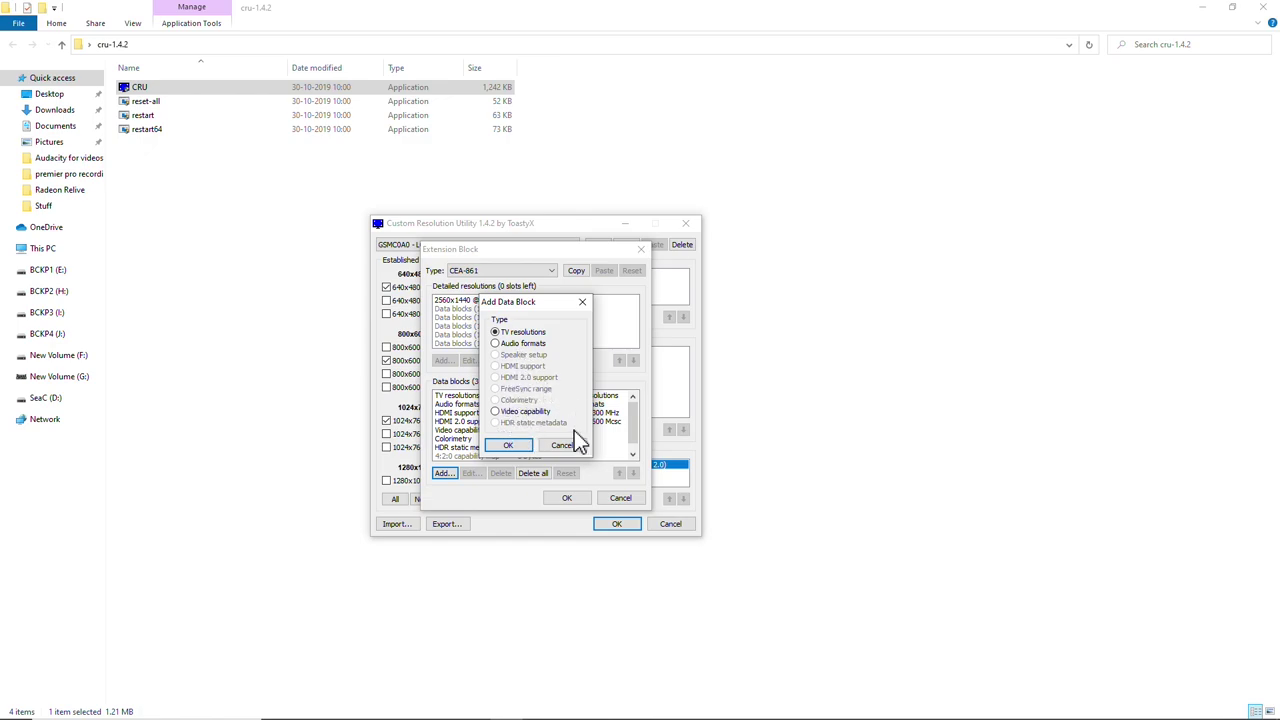
{"action": "left_click", "coordinate": [558, 445]}
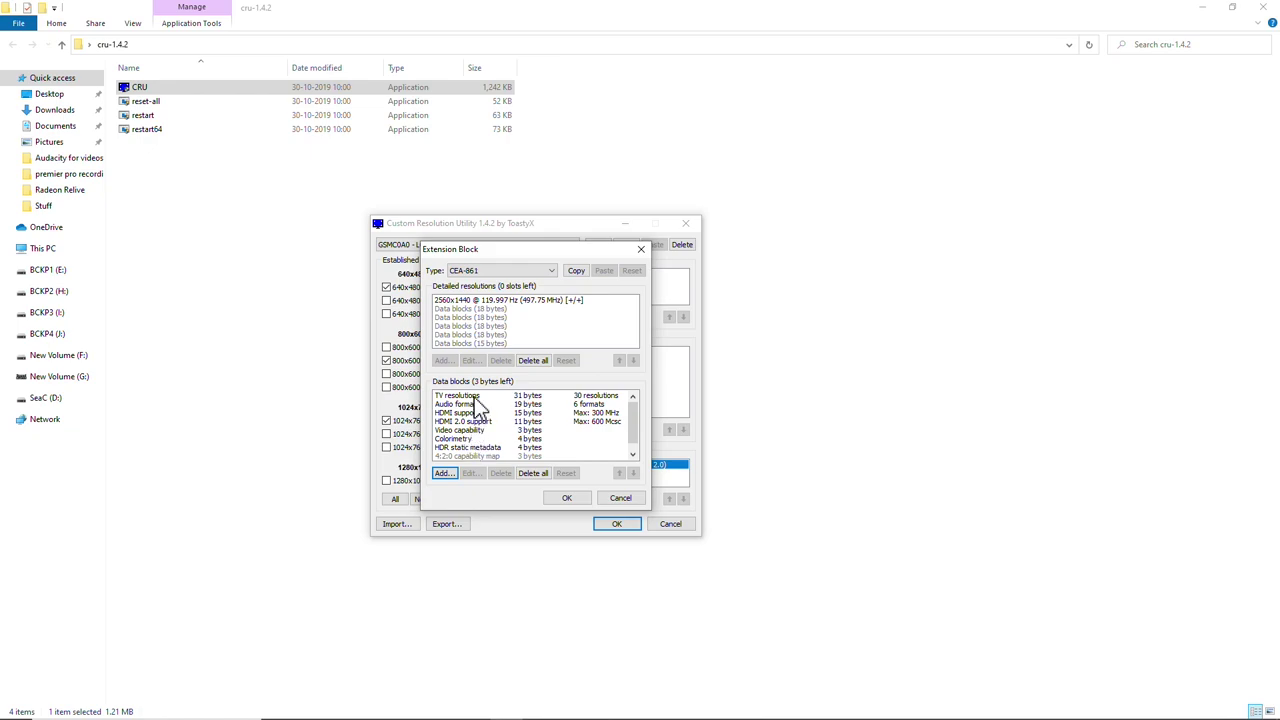
In the TV resolutions data block, delete the 3840x2160 and 4096x2160 entries at 24, 25 and 30 Hz
{"action": "left_click", "coordinate": [482, 397]}
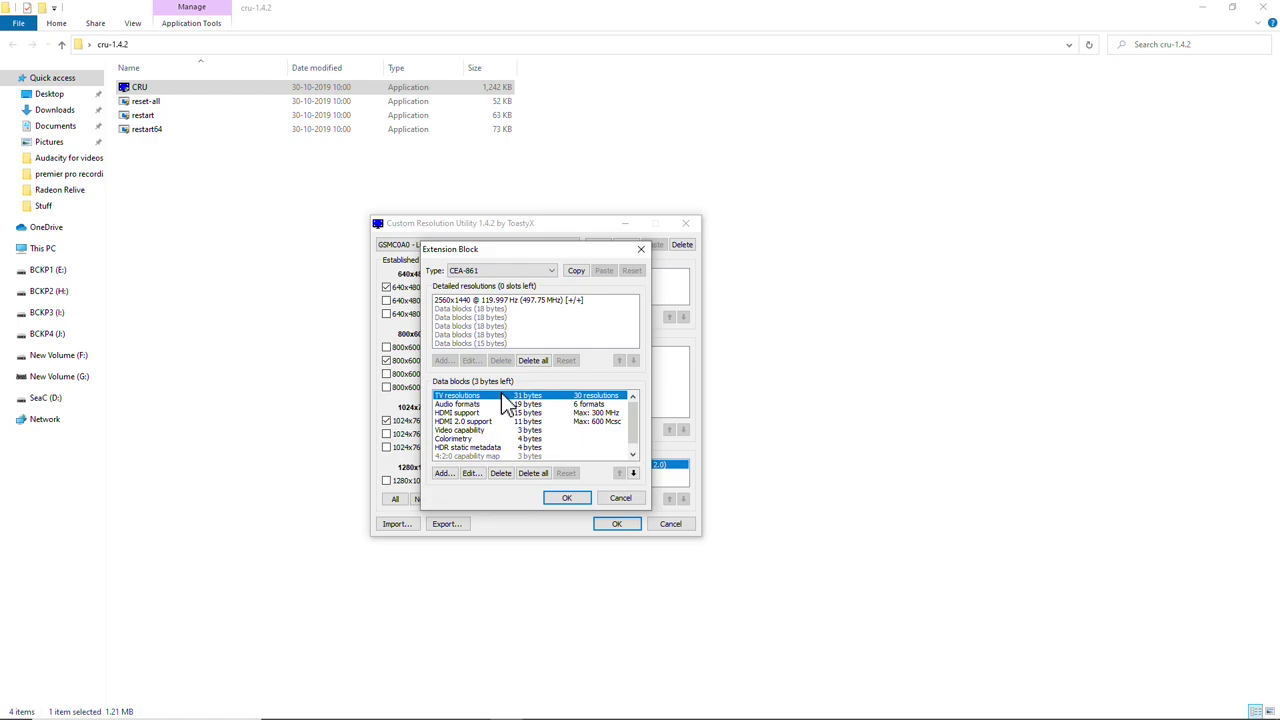
{"action": "double_click", "coordinate": [501, 395]}
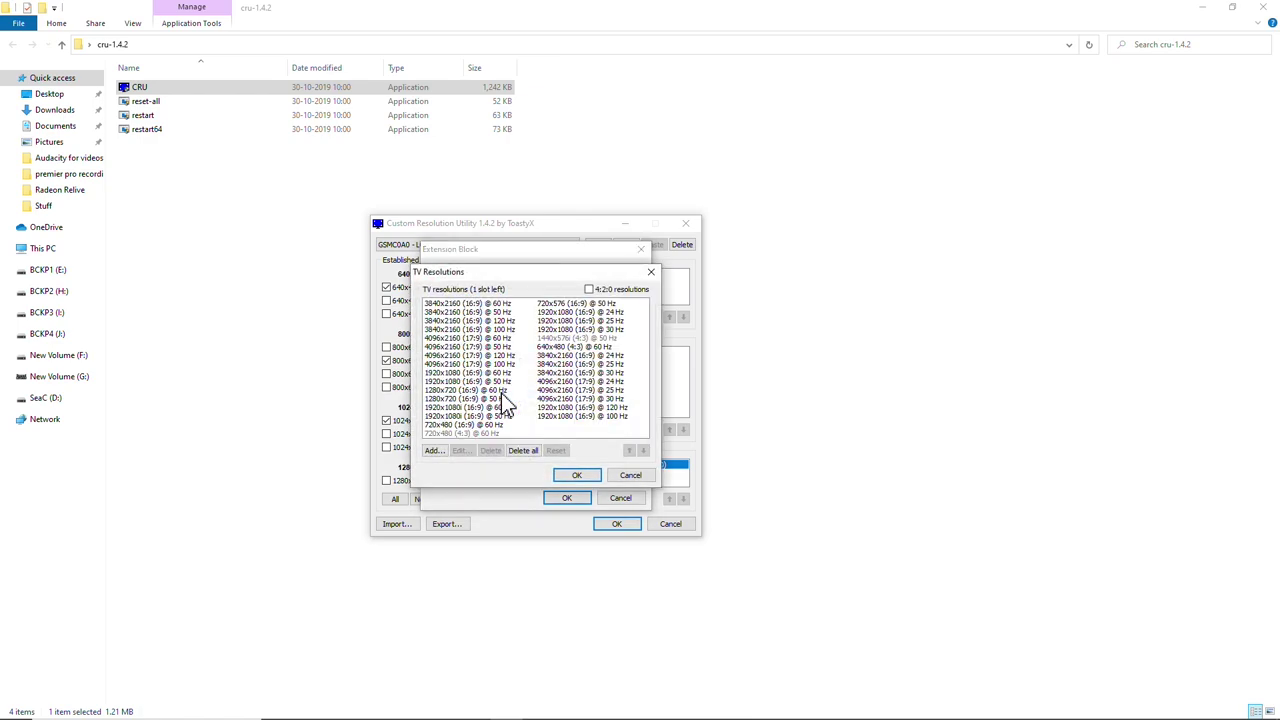
{"action": "left_click", "coordinate": [588, 356]}
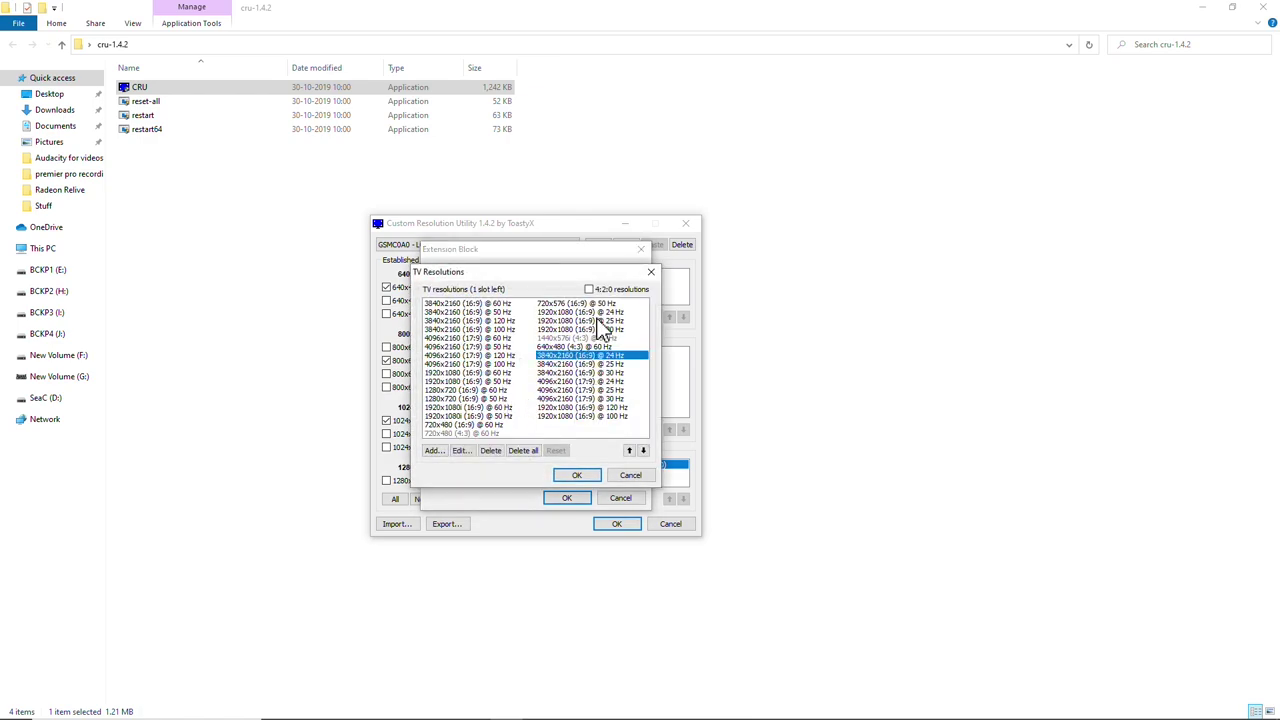
{"action": "left_click", "coordinate": [495, 450]}
{"action": "left_click", "coordinate": [495, 450]}
{"action": "left_click", "coordinate": [495, 450]}
{"action": "left_click", "coordinate": [495, 450]}
{"action": "left_click", "coordinate": [495, 450]}
{"action": "left_click", "coordinate": [495, 450]}
Delete the 1920x1080 entries at 24, 25 and 30 Hz plus 720x576 and 1440x576i at 50 Hz, and confirm the TV resolutions
{"action": "left_click", "coordinate": [590, 313]}
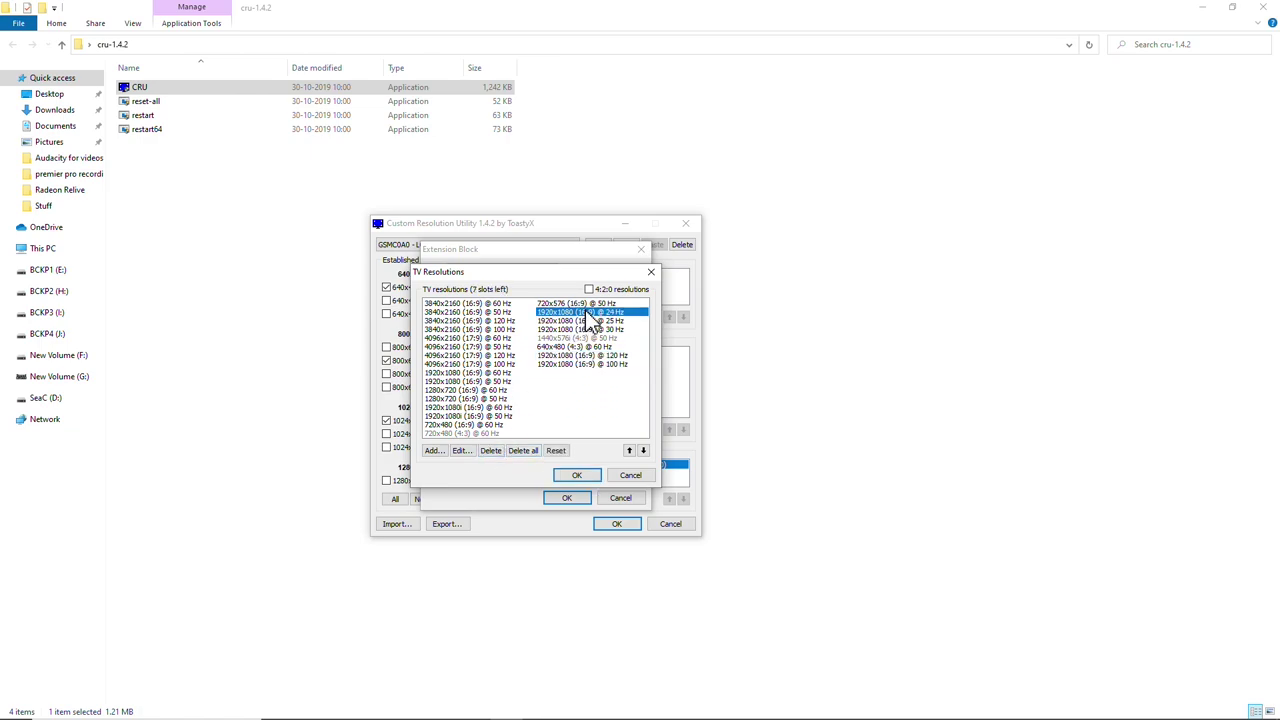
{"action": "left_click", "coordinate": [495, 450]}
{"action": "left_click", "coordinate": [495, 450]}
{"action": "left_click", "coordinate": [495, 450]}
{"action": "left_click", "coordinate": [562, 305]}
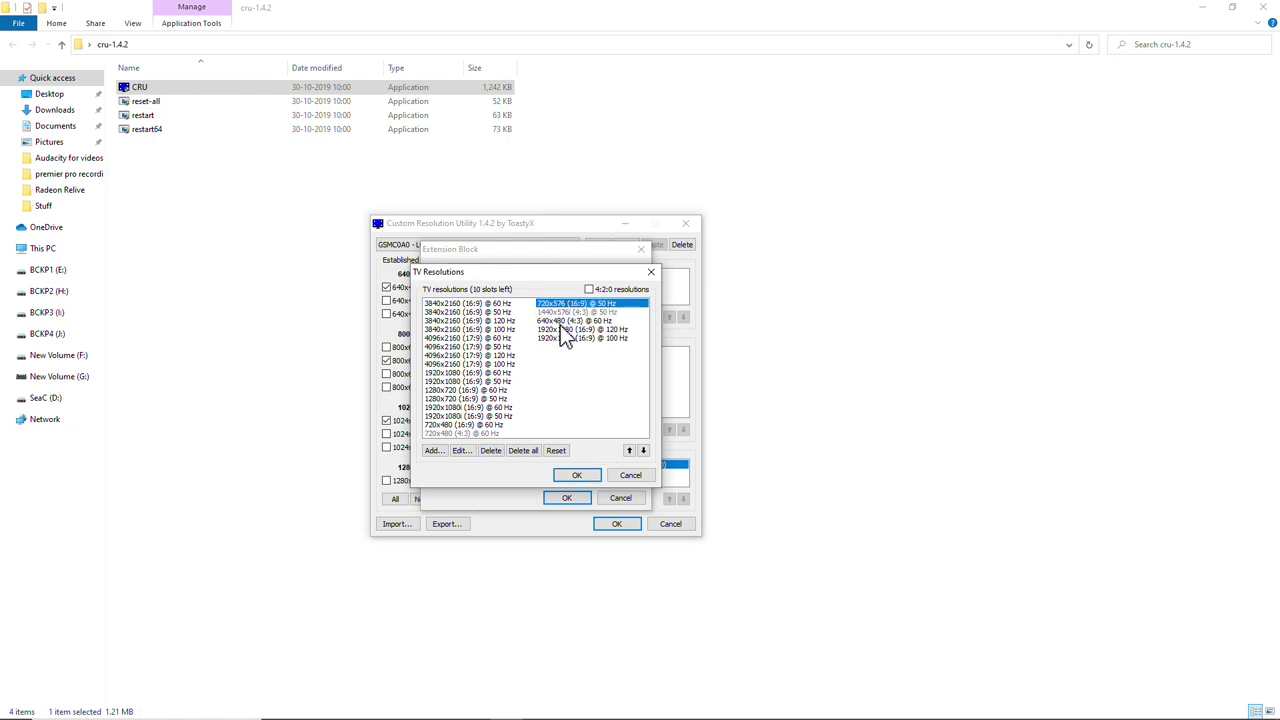
{"action": "left_click", "coordinate": [495, 450]}
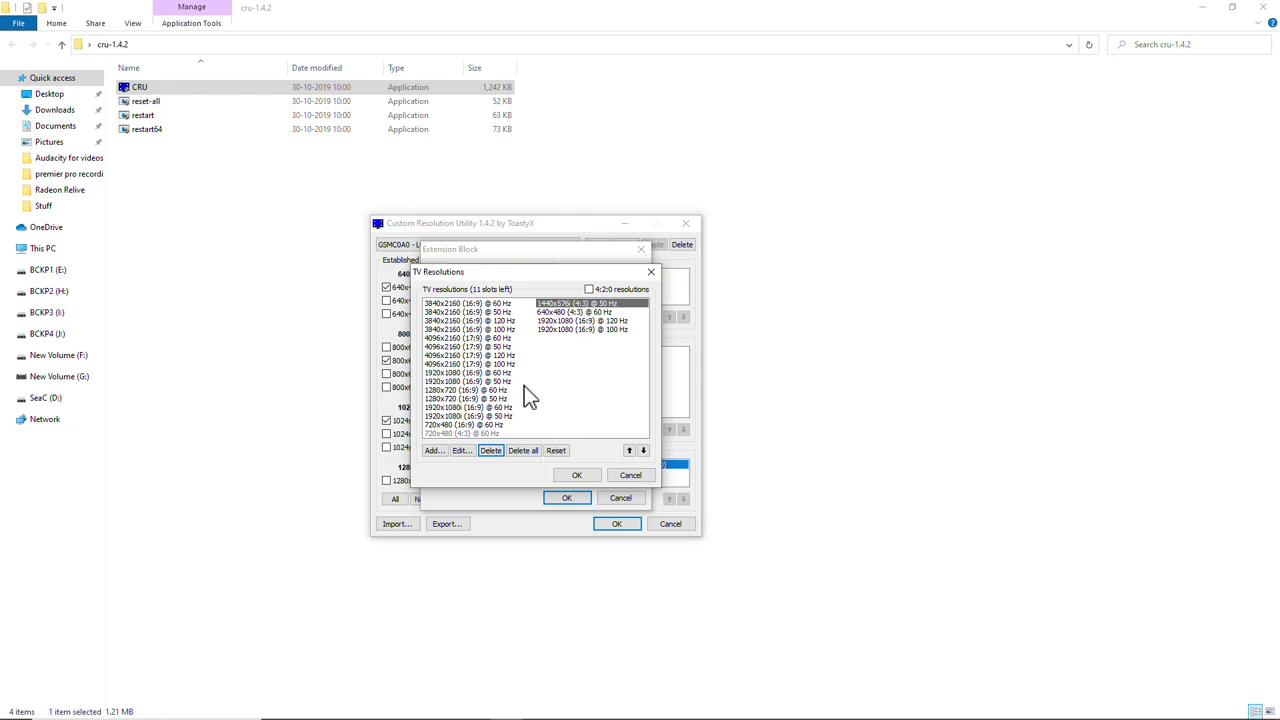
{"action": "left_click", "coordinate": [491, 450]}
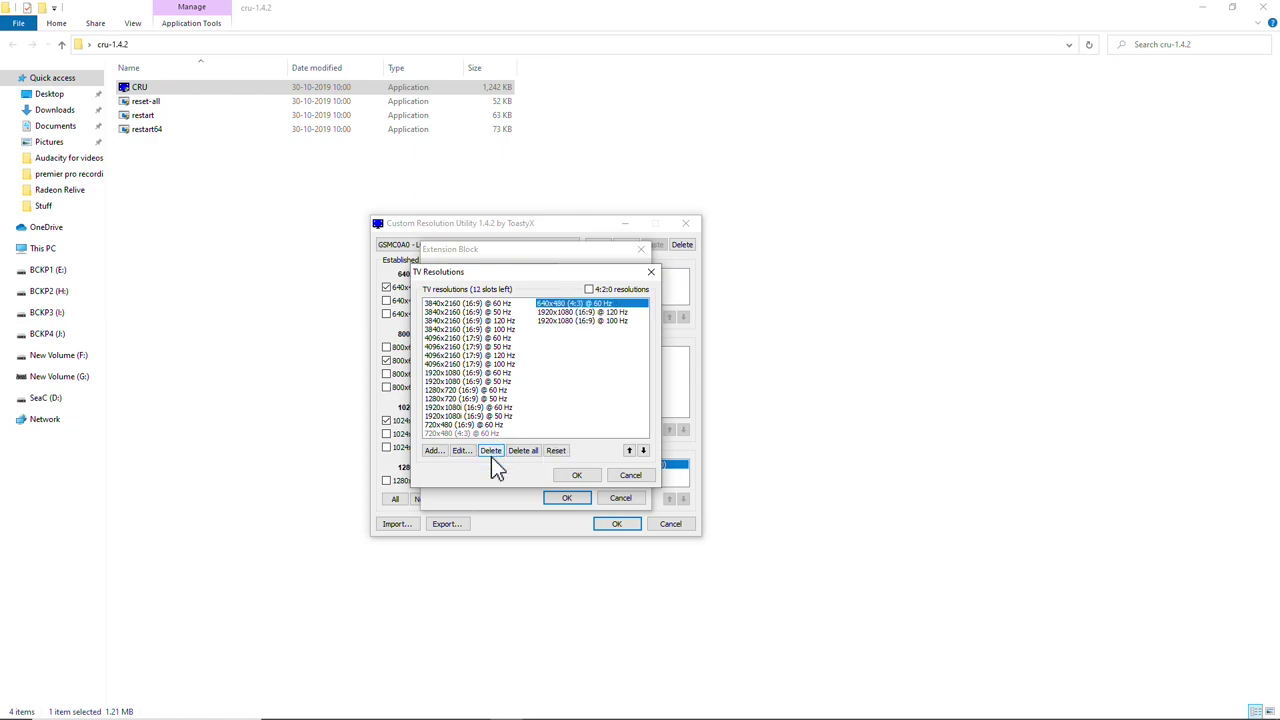
{"action": "left_click", "coordinate": [576, 477]}
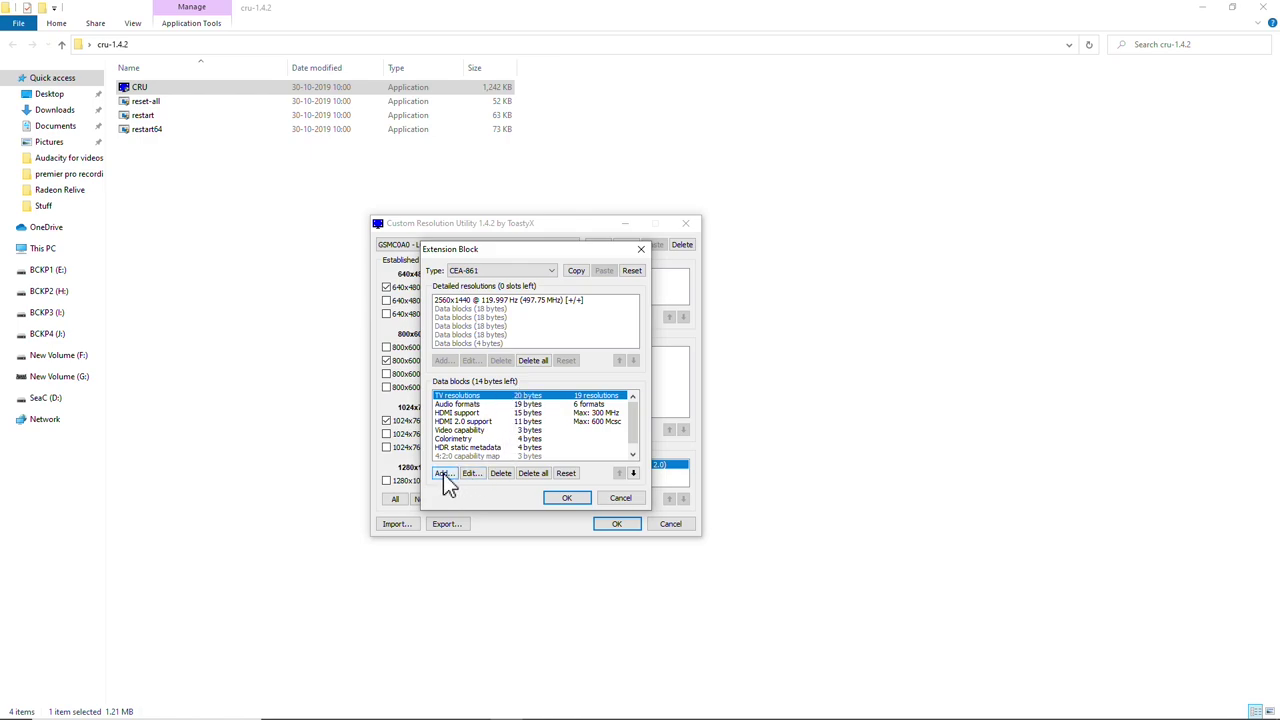
Add a FreeSync range data block to the CEA-861 extension block and move its range dialog clear of the other windows
{"action": "left_click", "coordinate": [447, 474]}
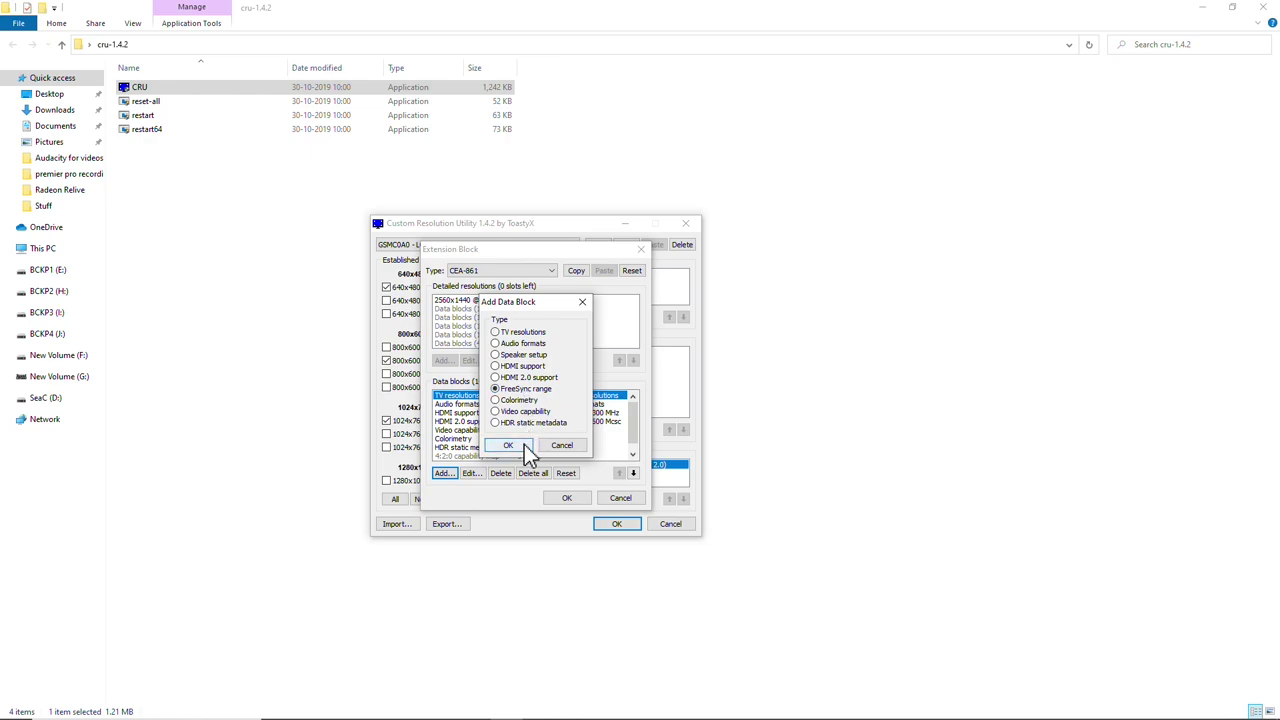
{"action": "left_click", "coordinate": [524, 448]}
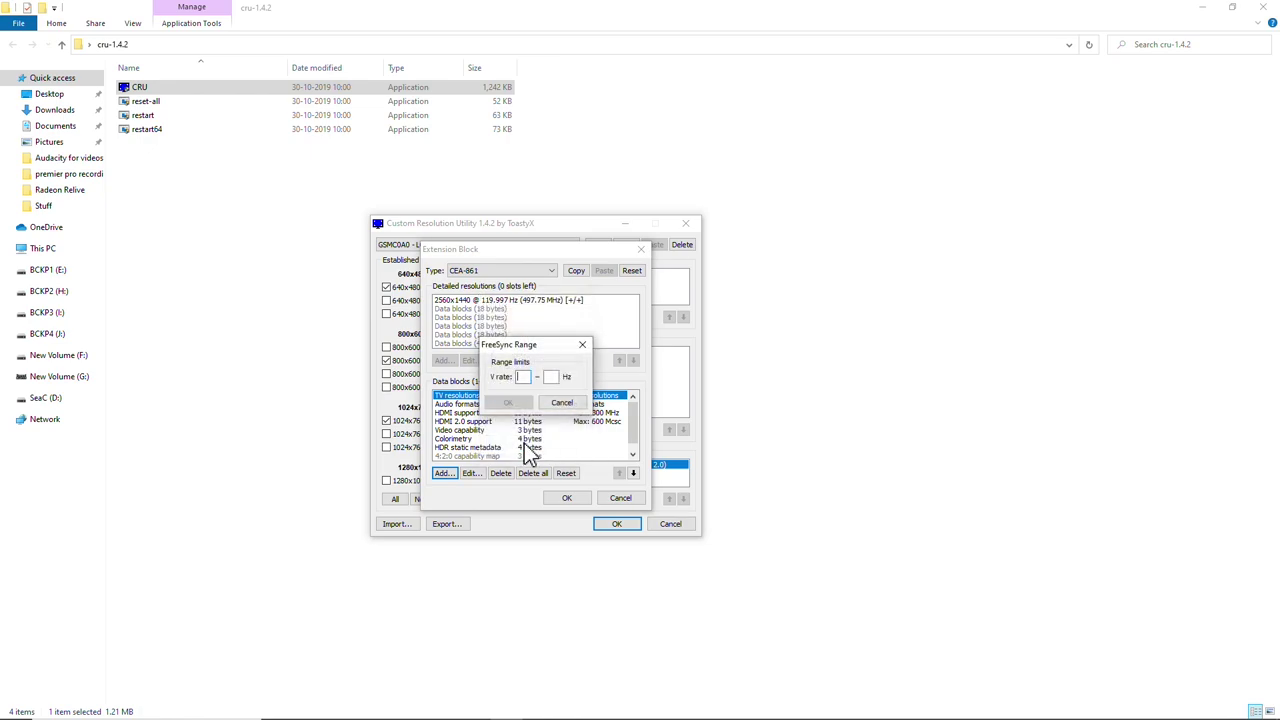
{"action": "left_click_drag", "start_coordinate": [526, 349], "coordinate": [762, 358]}
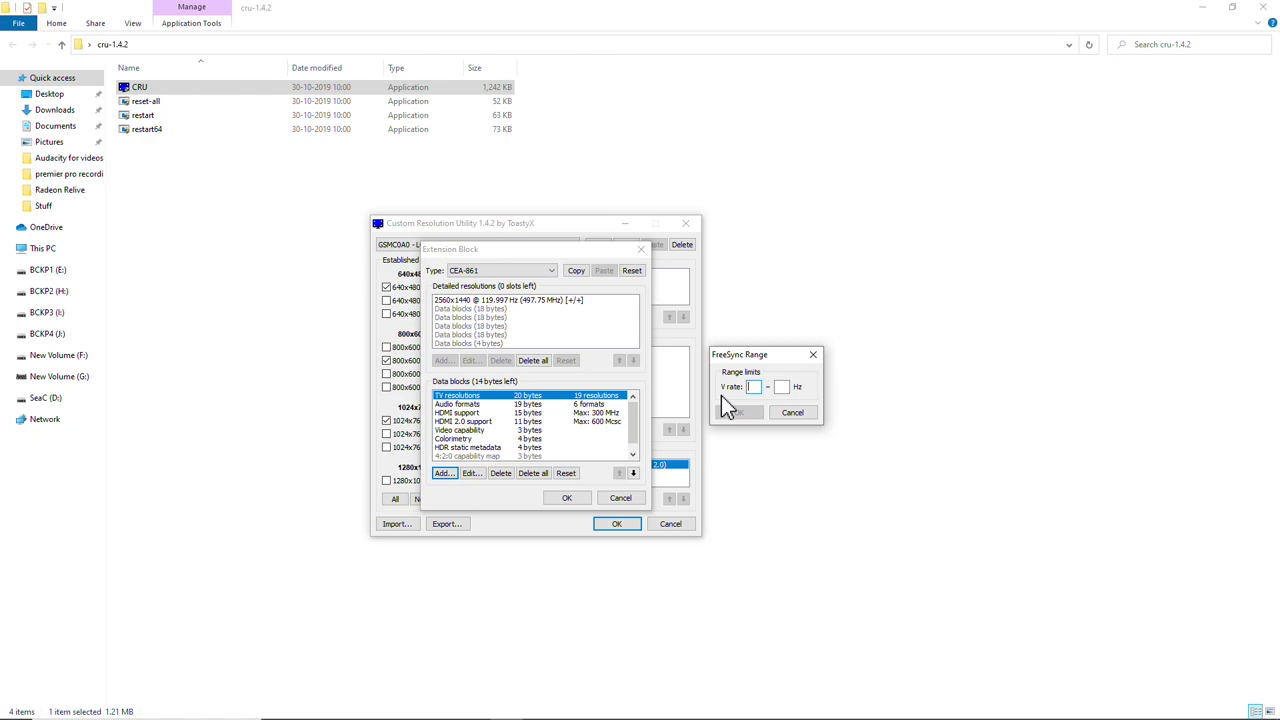
Try FreeSync range limits of 48 to 60 Hz and 40 to 120 Hz
{"action": "type", "text": "48"}
{"action": "left_click", "coordinate": [781, 387]}
{"action": "type", "text": "60"}
{"action": "left_click_drag", "start_coordinate": [763, 387], "coordinate": [750, 388]}
{"action": "type", "text": "40"}
{"action": "double_click", "coordinate": [779, 387]}
{"action": "type", "text": "120"}
Try 60 Hz and 75 Hz as the upper limit of the FreeSync range
{"action": "double_click", "coordinate": [781, 386]}
{"action": "type", "text": "60"}
{"action": "key", "text": "BackSpace"}
{"action": "type", "text": "5"}
{"action": "key", "text": "BackSpace"}
{"action": "type", "text": "5"}
{"action": "key", "text": "BackSpace"}
{"action": "key", "text": "BackSpace"}
{"action": "type", "text": "75"}
Set the FreeSync range limits to 40 to 120 Hz and confirm the data block
{"action": "double_click", "coordinate": [749, 387]}
{"action": "type", "text": "38"}
{"action": "key", "text": "BackSpace"}
{"action": "key", "text": "BackSpace"}
{"action": "type", "text": "120"}
{"action": "left_click", "coordinate": [740, 413]}
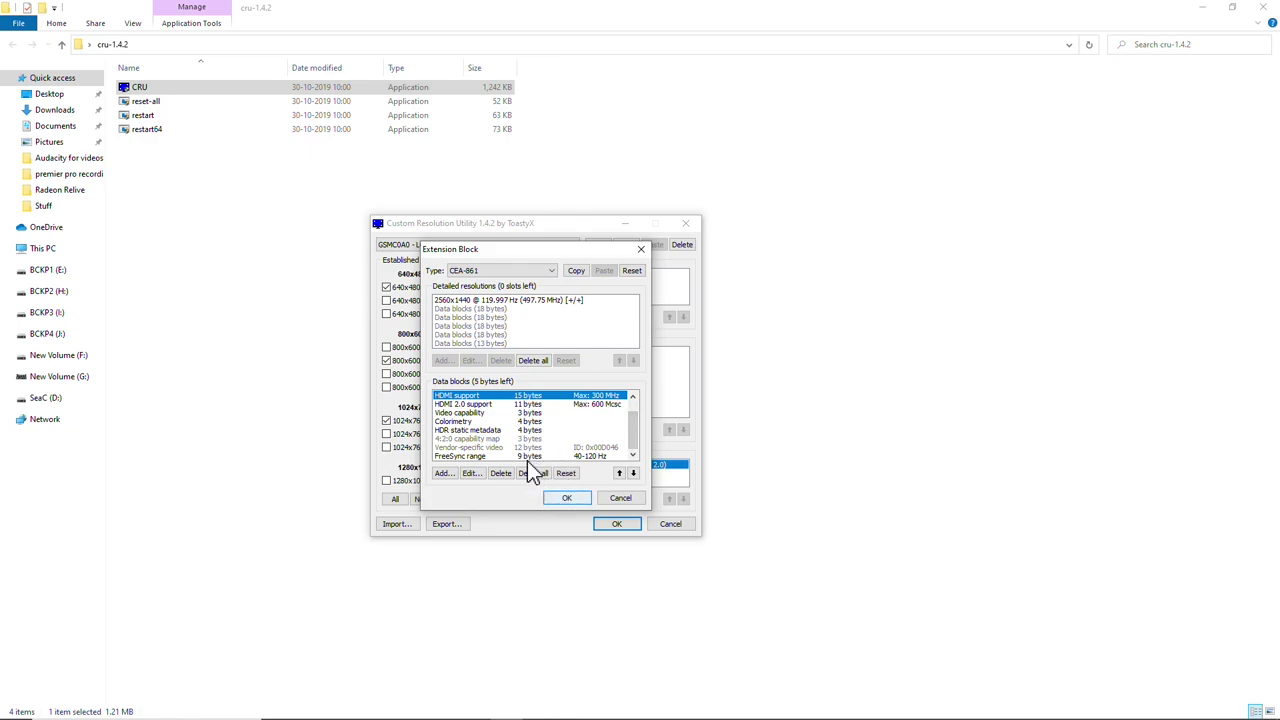
Save the extension block and the LG TV's custom resolution settings, and run restart64 to restart the graphics driver
{"action": "left_click", "coordinate": [444, 474]}
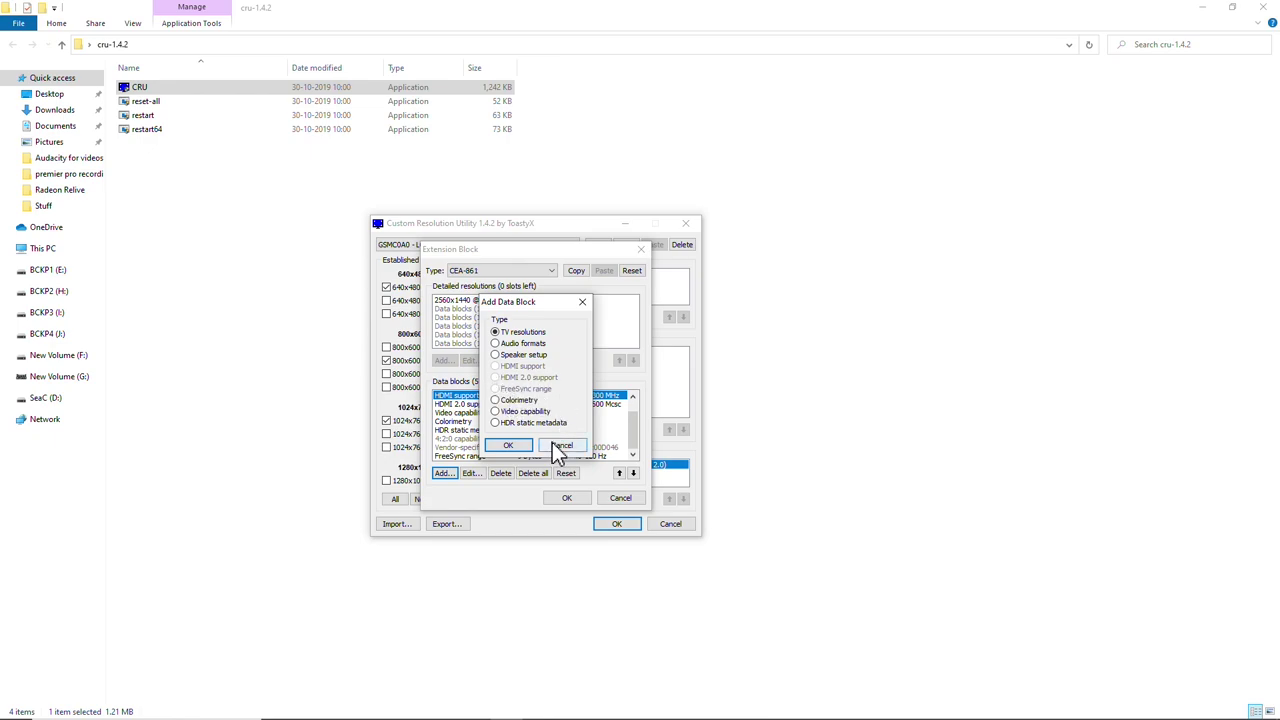
{"action": "left_click", "coordinate": [561, 446]}
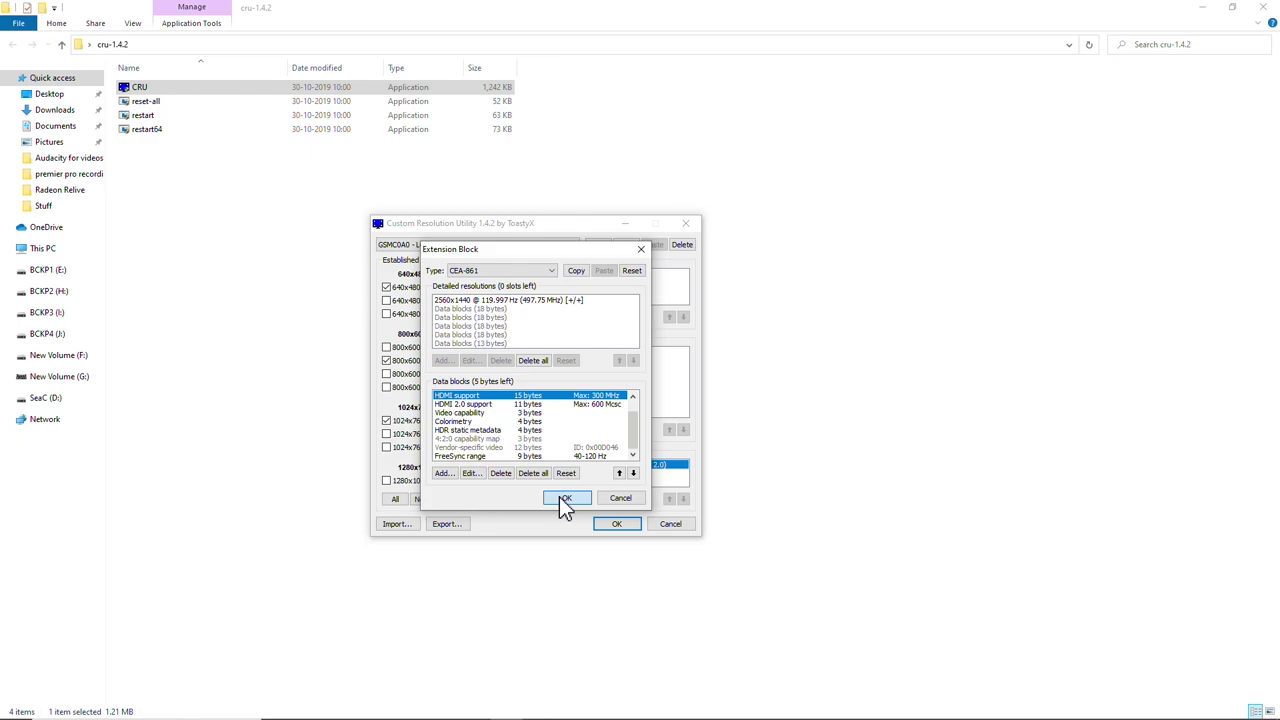
{"action": "left_click", "coordinate": [560, 498]}
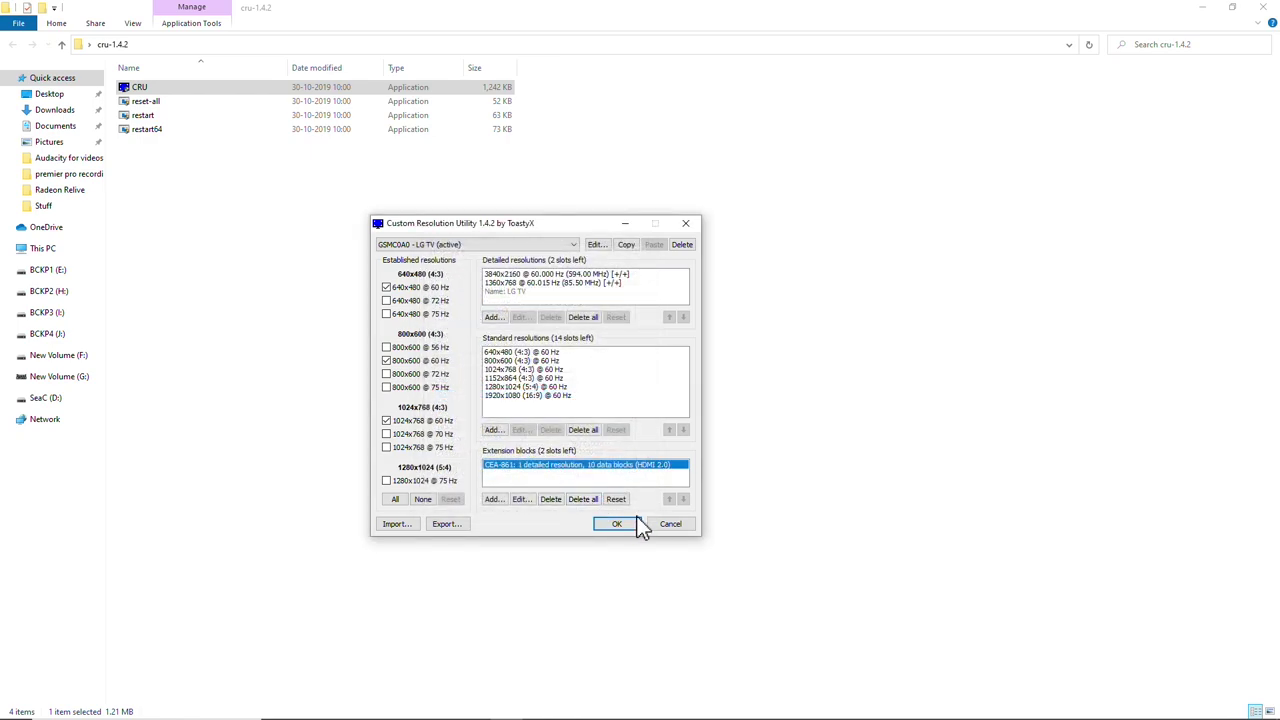
{"action": "left_click", "coordinate": [618, 524]}
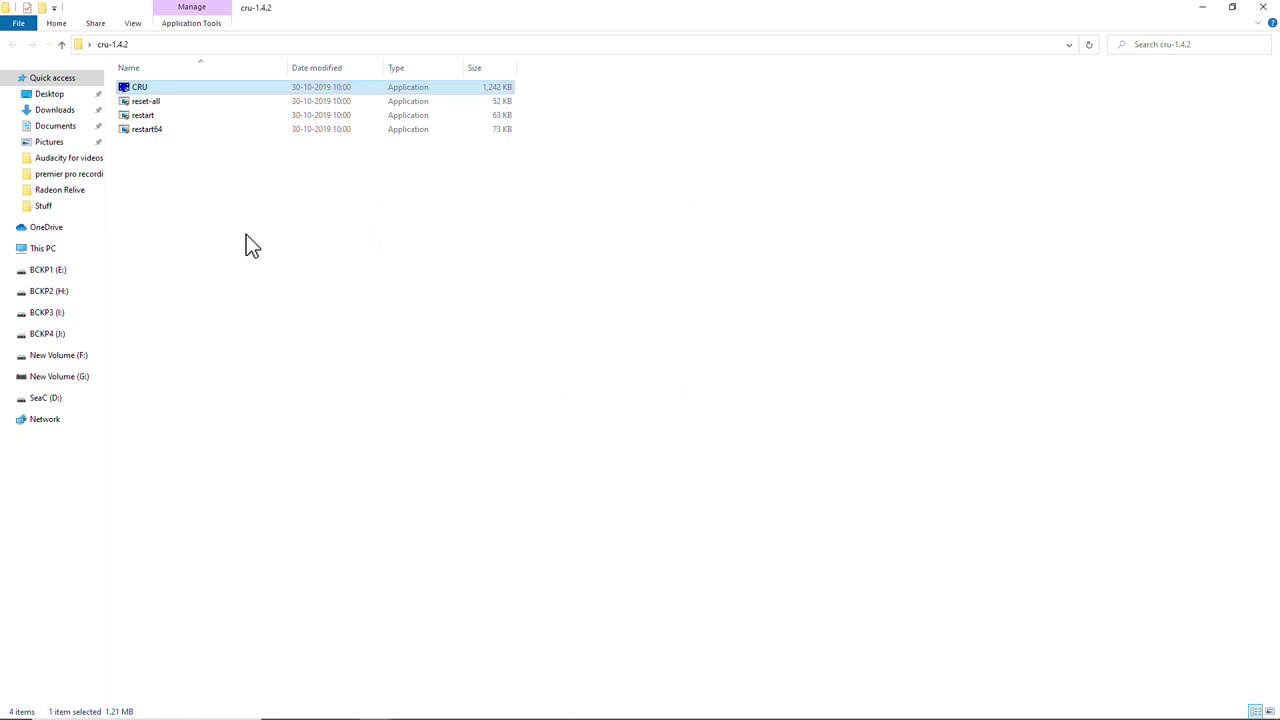
{"action": "left_click", "coordinate": [160, 130]}
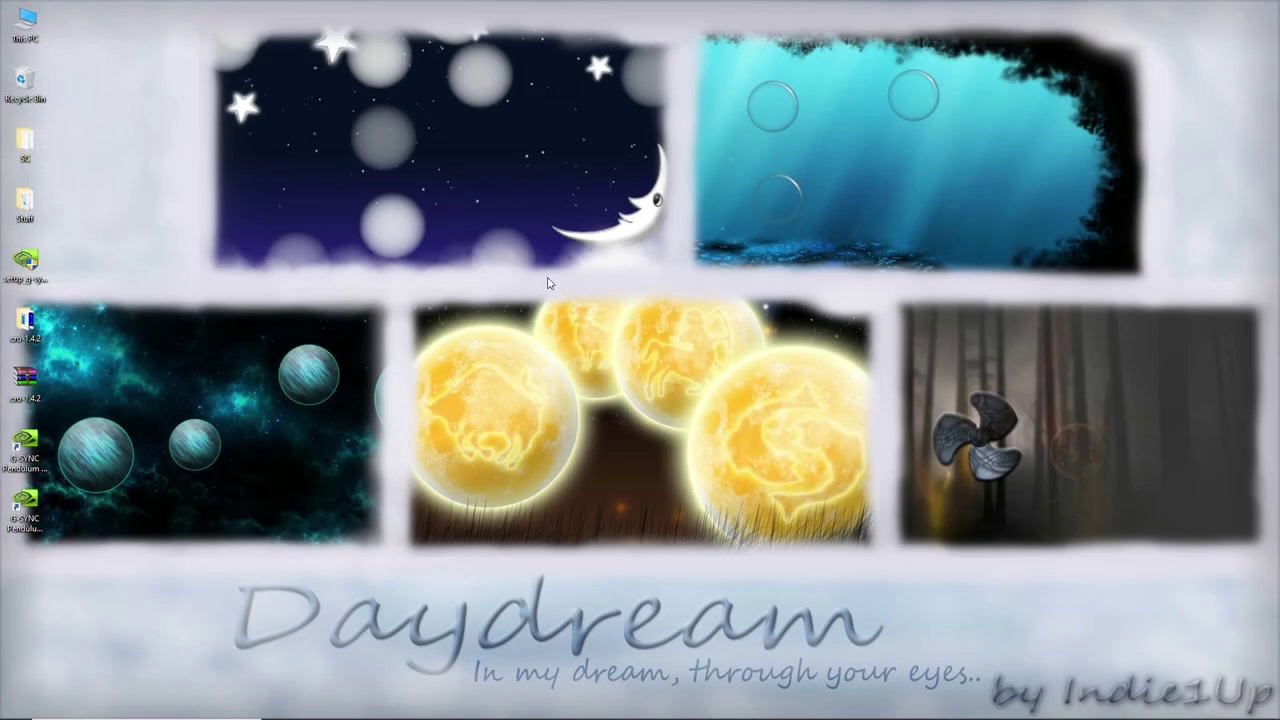
Reopen AMD Radeon Software's display settings from the desktop, maximize the window and enable Radeon FreeSync for the LG TV
{"action": "right_click", "coordinate": [548, 283]}
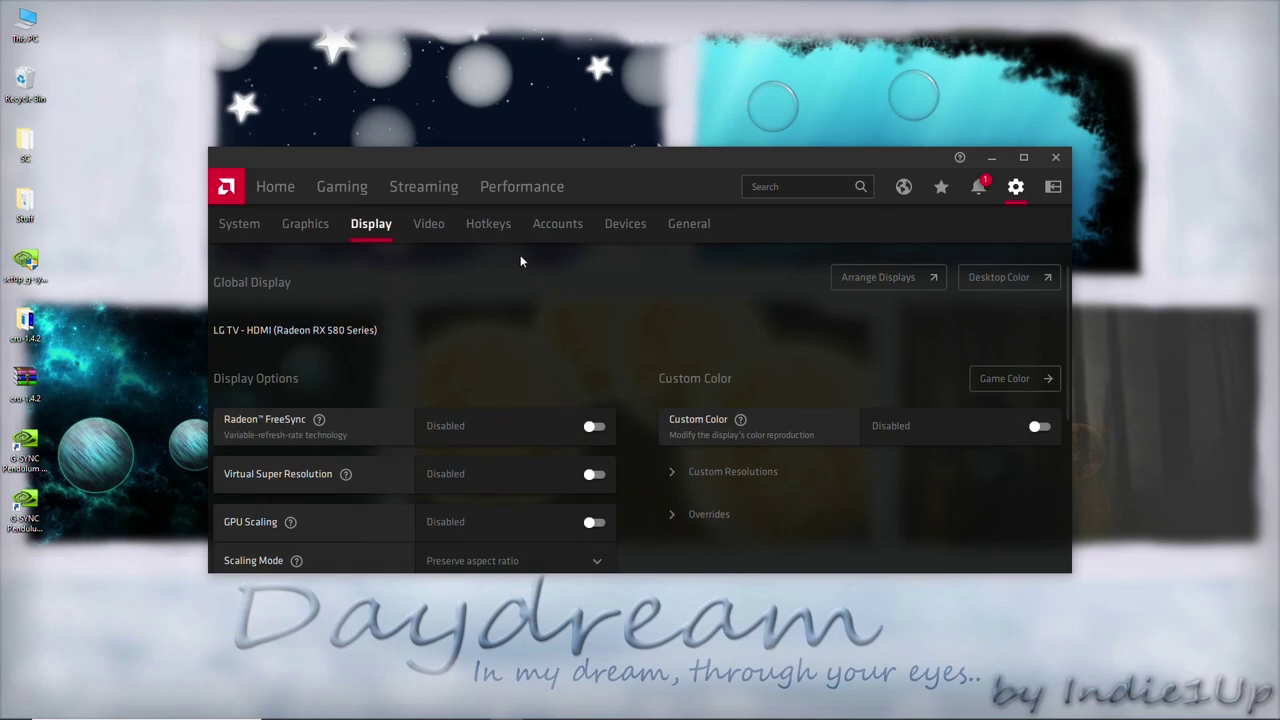
{"action": "left_click_drag", "start_coordinate": [584, 172], "coordinate": [572, 2]}
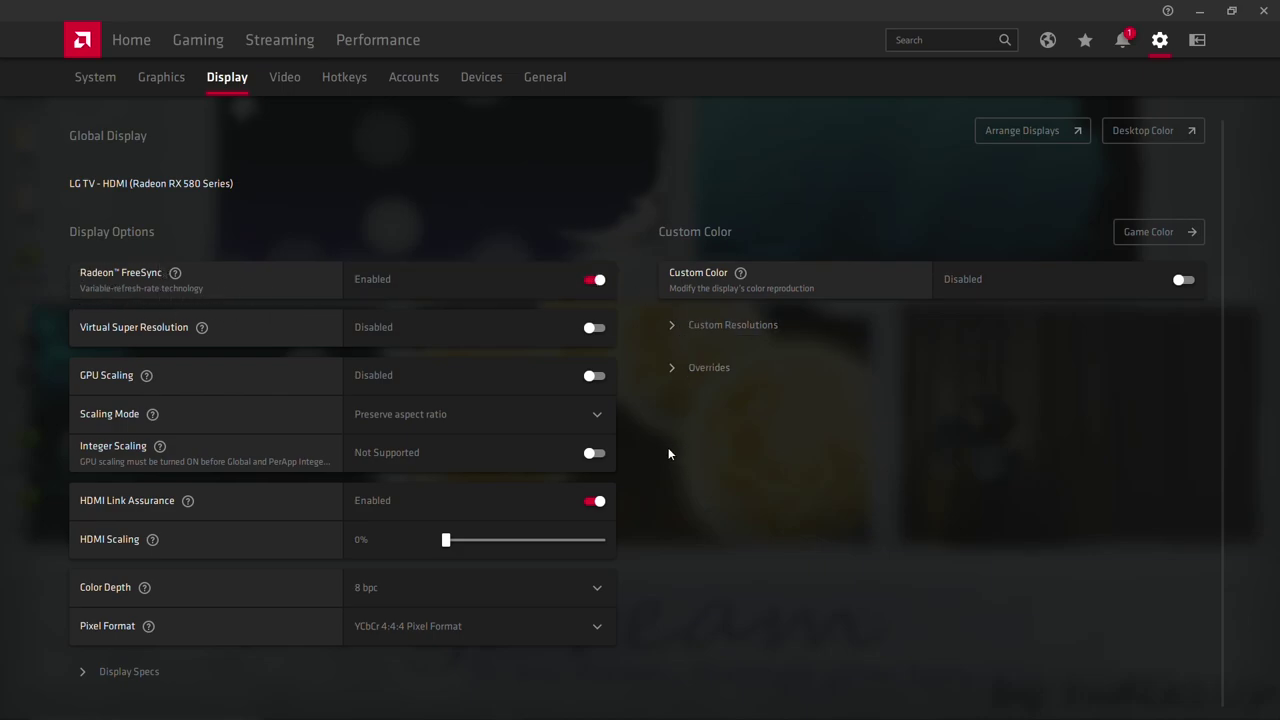
Check the Radeon FreeSync refresh rate in the LG TV's Display Specs and close Radeon Software
{"action": "scroll", "coordinate": [668, 454], "scroll_direction": "down", "scroll_amount": 1}
{"action": "left_click", "coordinate": [152, 664]}
{"action": "scroll", "coordinate": [335, 547], "scroll_direction": "down", "scroll_amount": 5}
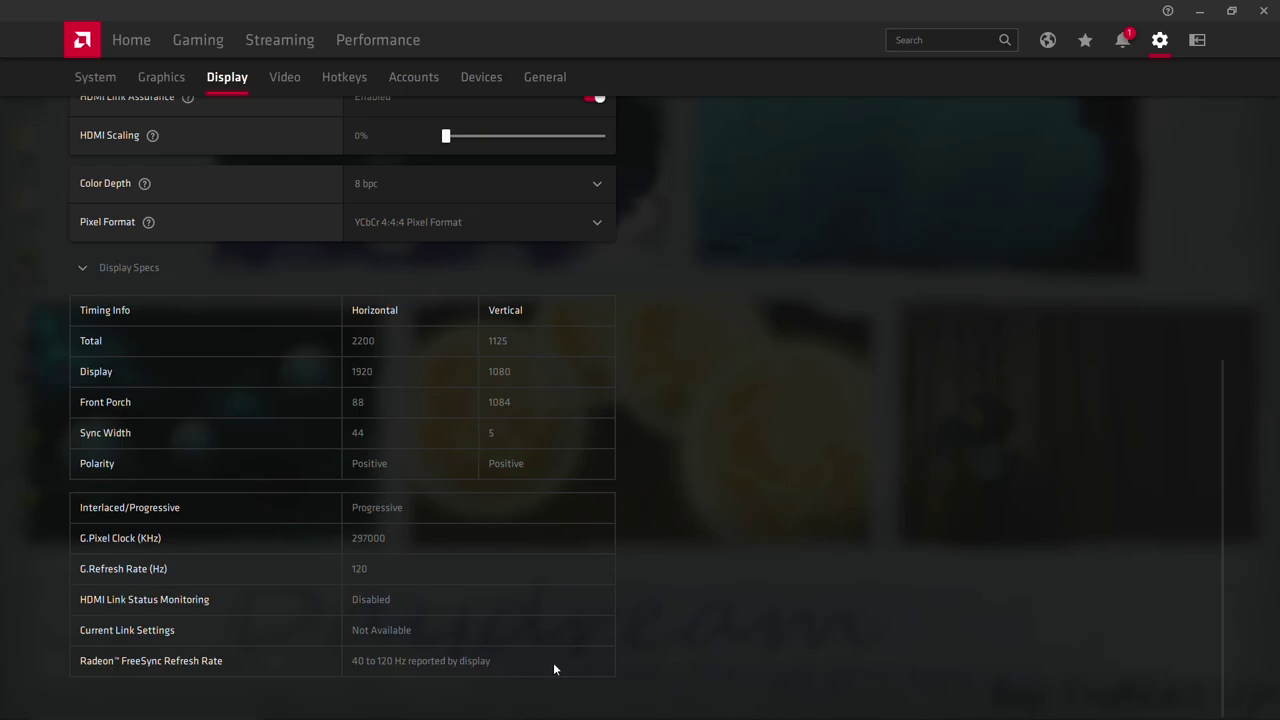
{"action": "scroll", "coordinate": [632, 610], "scroll_direction": "up", "scroll_amount": 6}
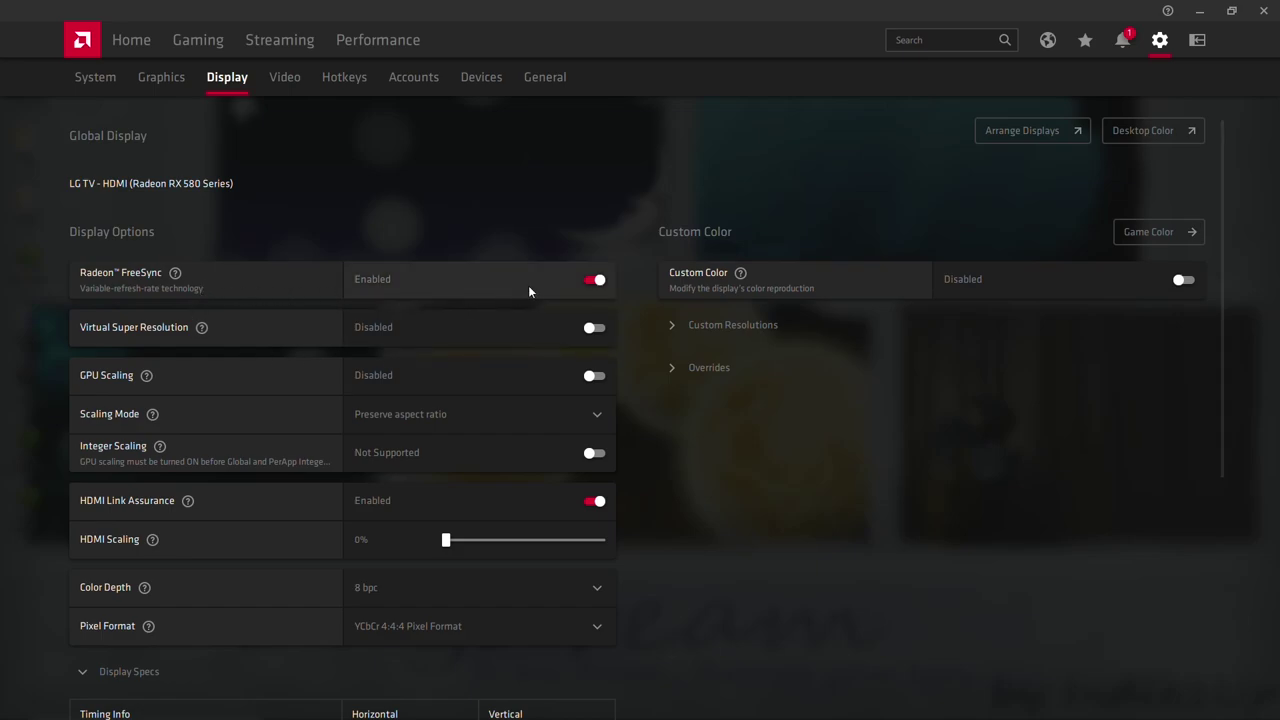
{"action": "left_click", "coordinate": [1262, 12]}
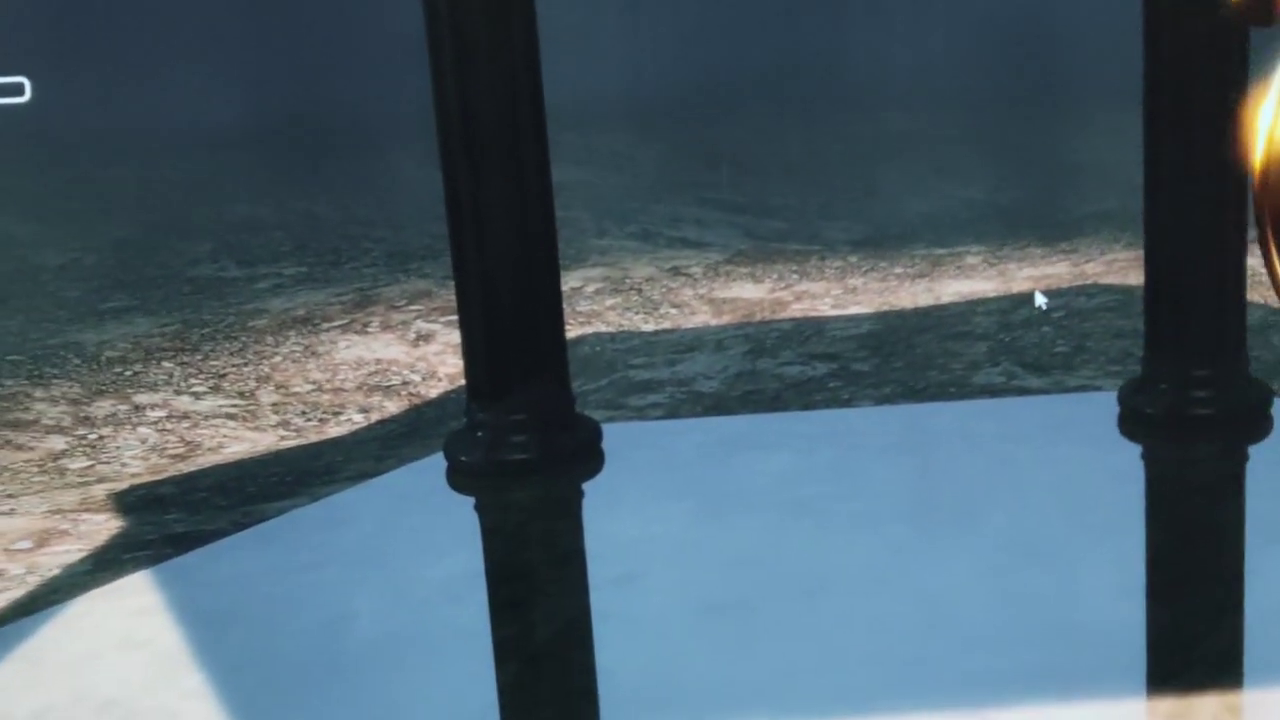
Enable Radeon FreeSync in the display settings after viewing the pendulum demo
{"action": "left_click_drag", "start_coordinate": [1040, 297], "coordinate": [811, 323]}
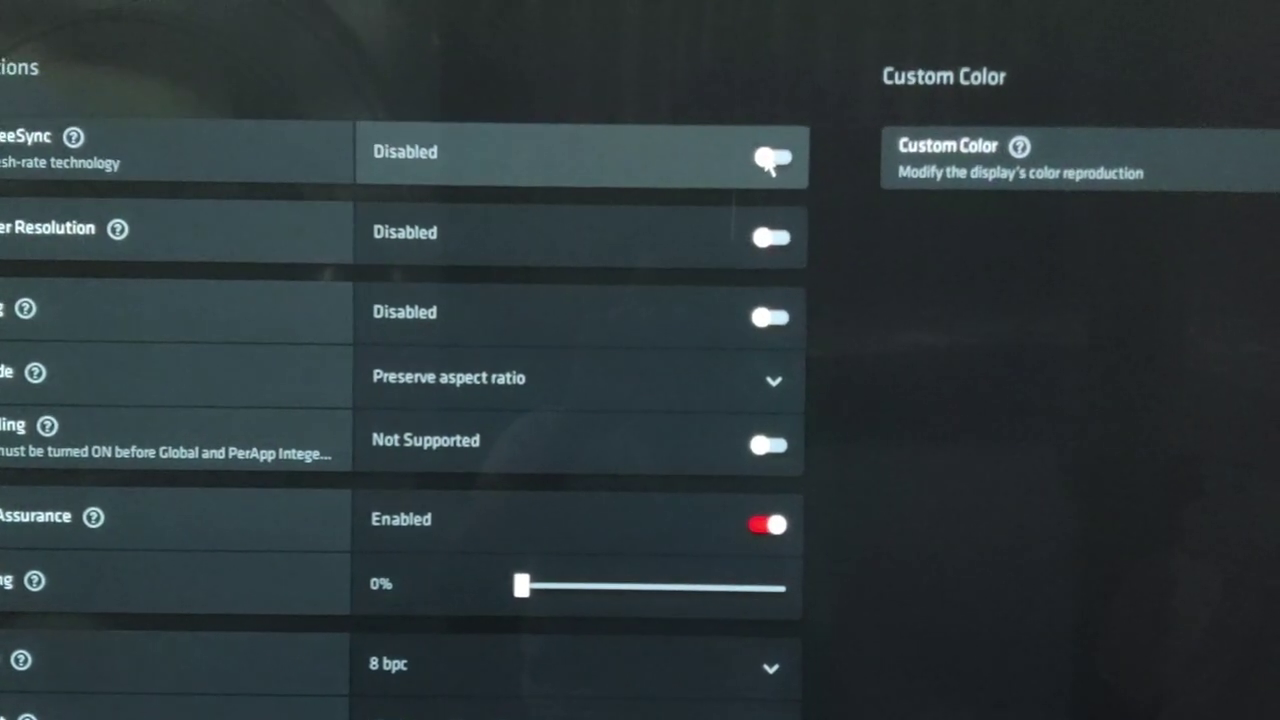
{"action": "left_click", "coordinate": [780, 157]}
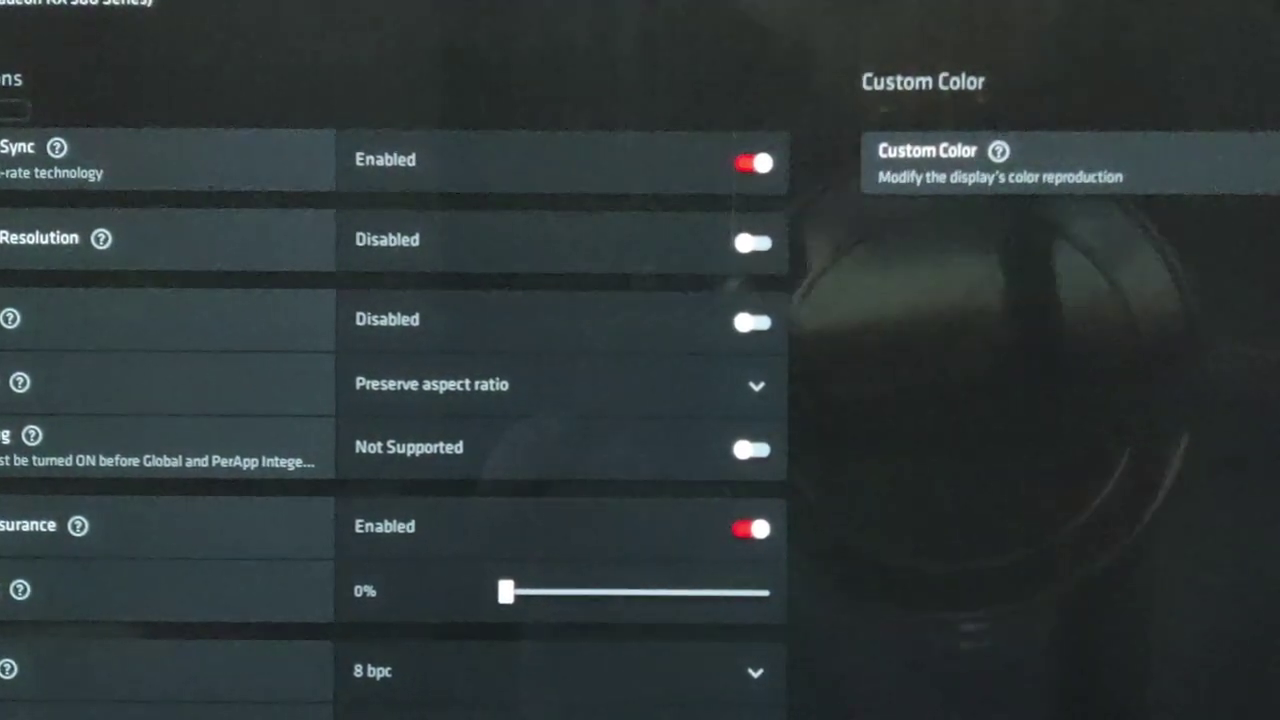